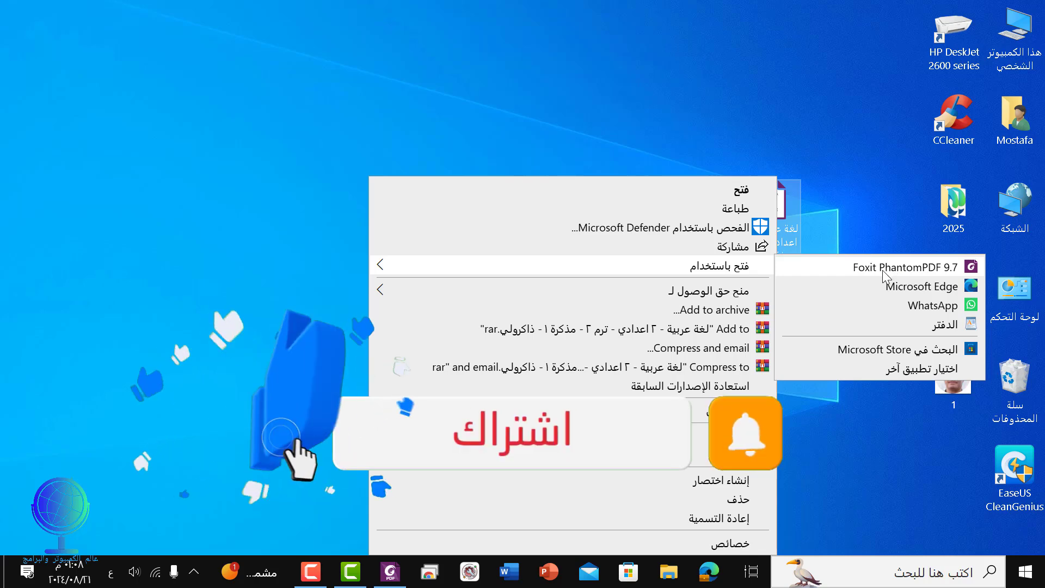
Step: Open the Arabic lesson PDF in Foxit PhantomPDF and look through its page
click(883, 270)
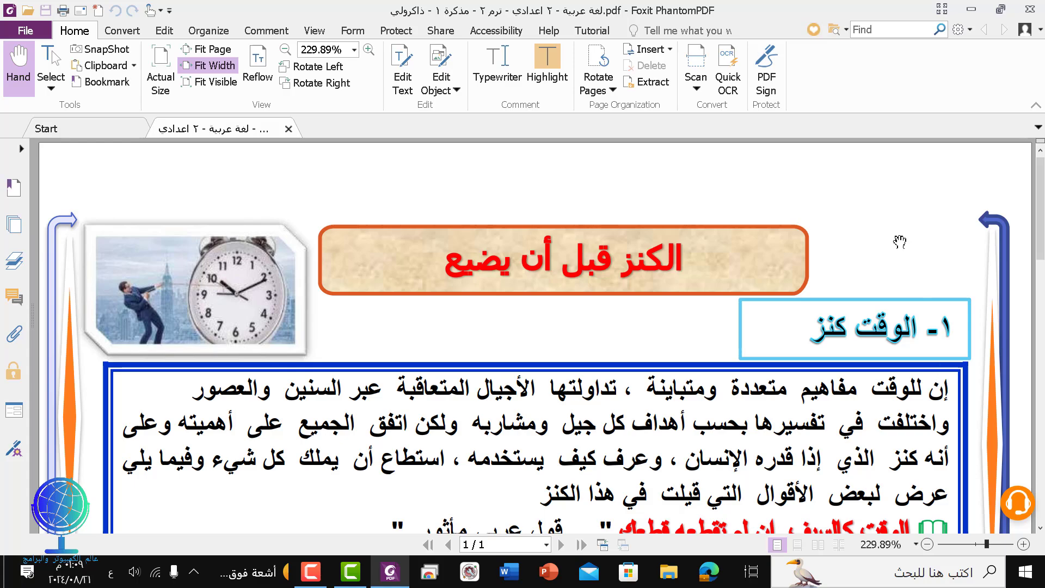
scroll(881, 217, down, 4)
scroll(881, 217, down, 12)
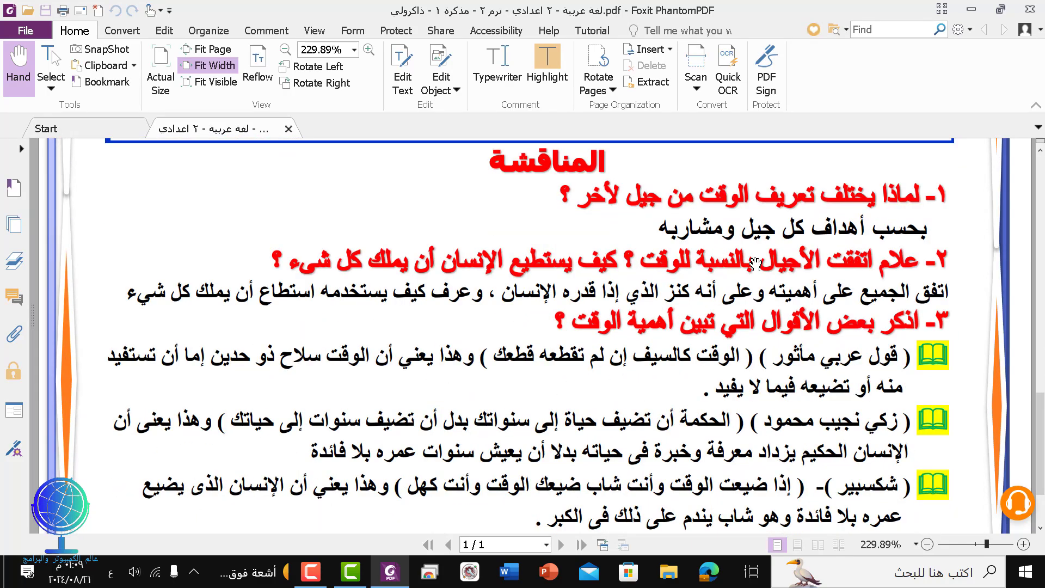
scroll(756, 263, down, 3)
scroll(756, 261, up, 12)
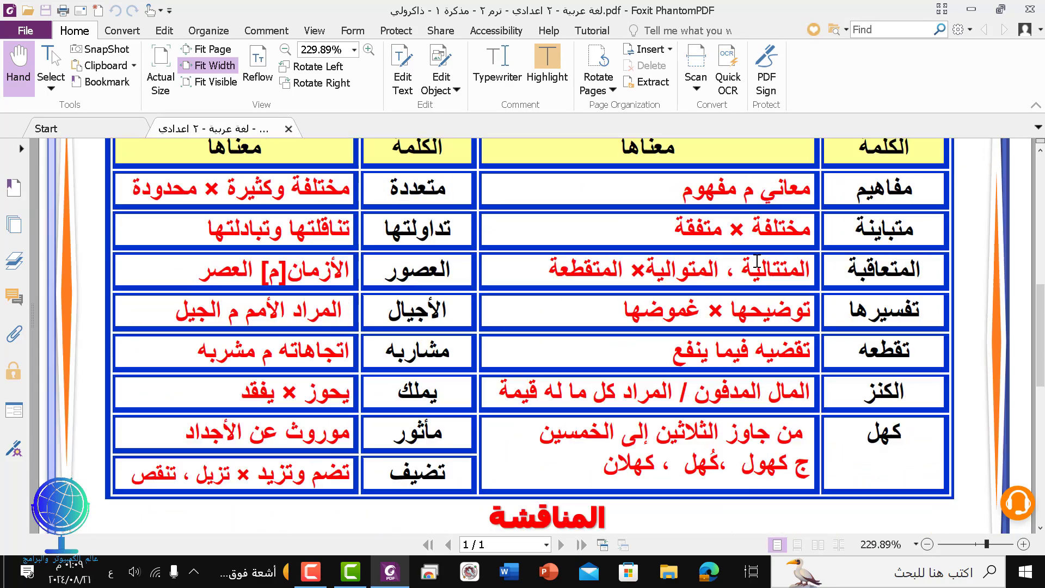
scroll(757, 261, up, 10)
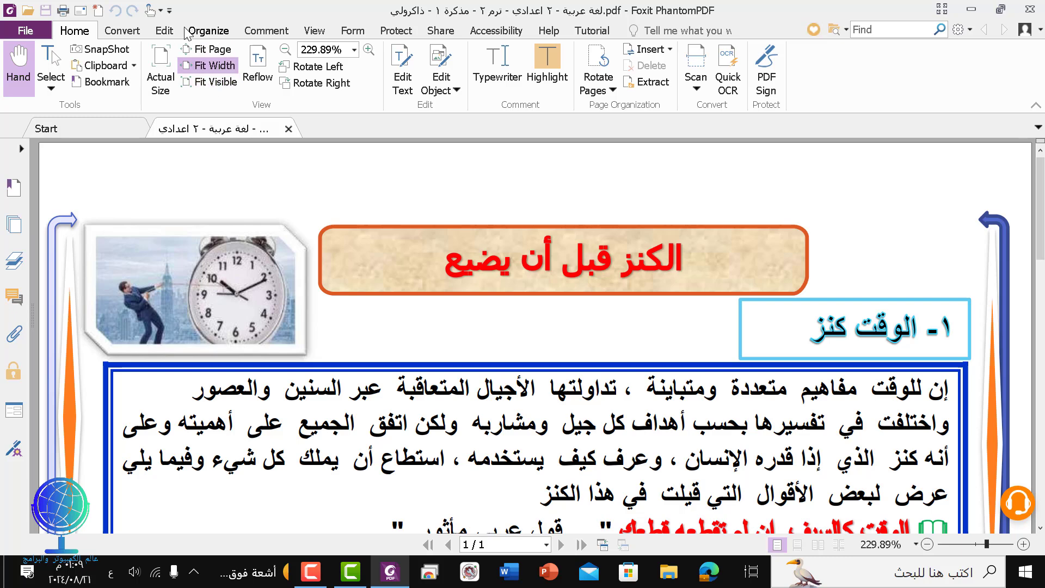
Step: Start adding a watermark to the PDF and enter the owner's name with its title prefix as the watermark text
click(218, 33)
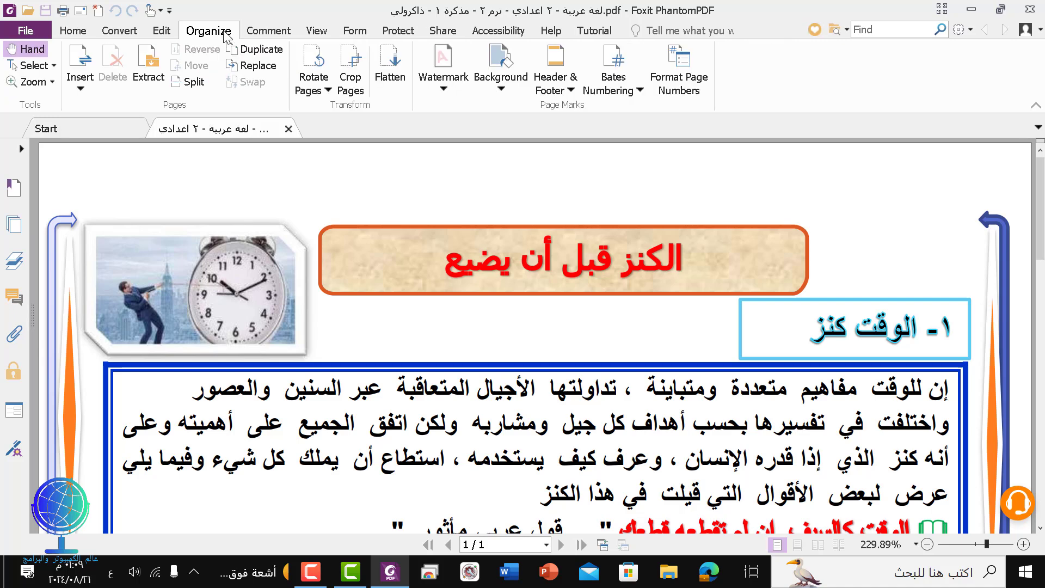
click(443, 88)
click(448, 104)
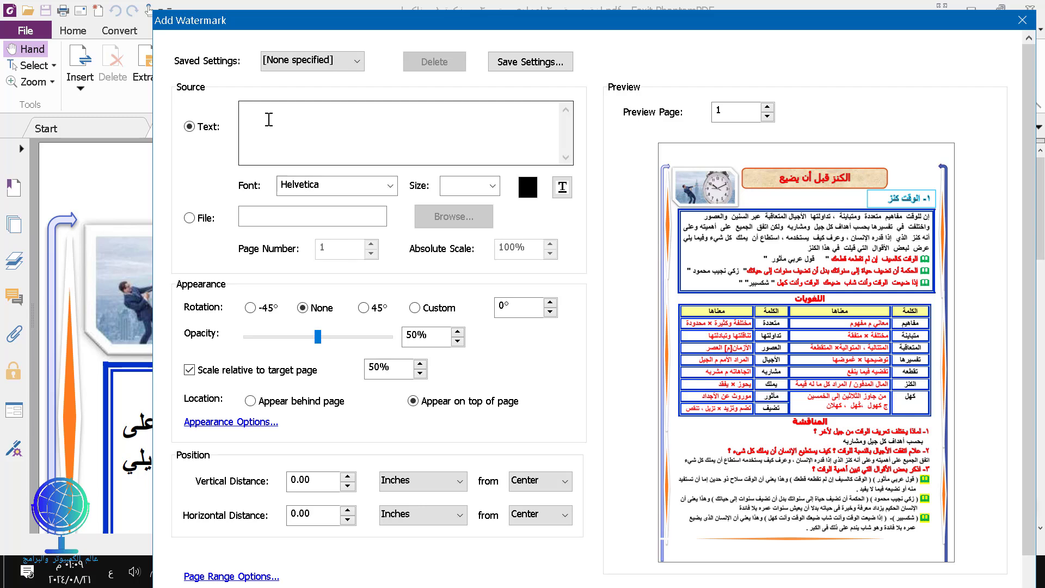
click(269, 119)
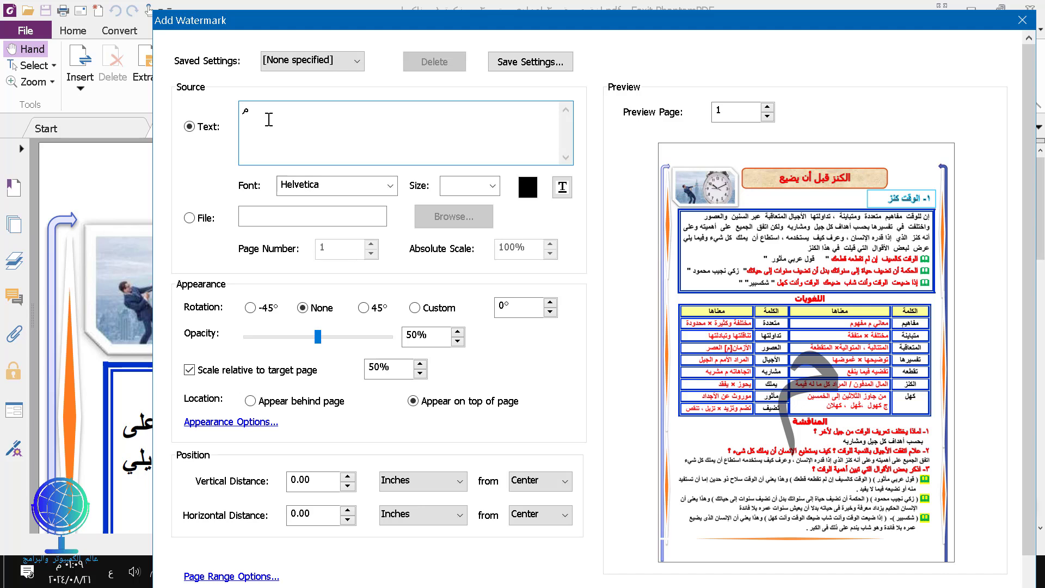
text(أ)
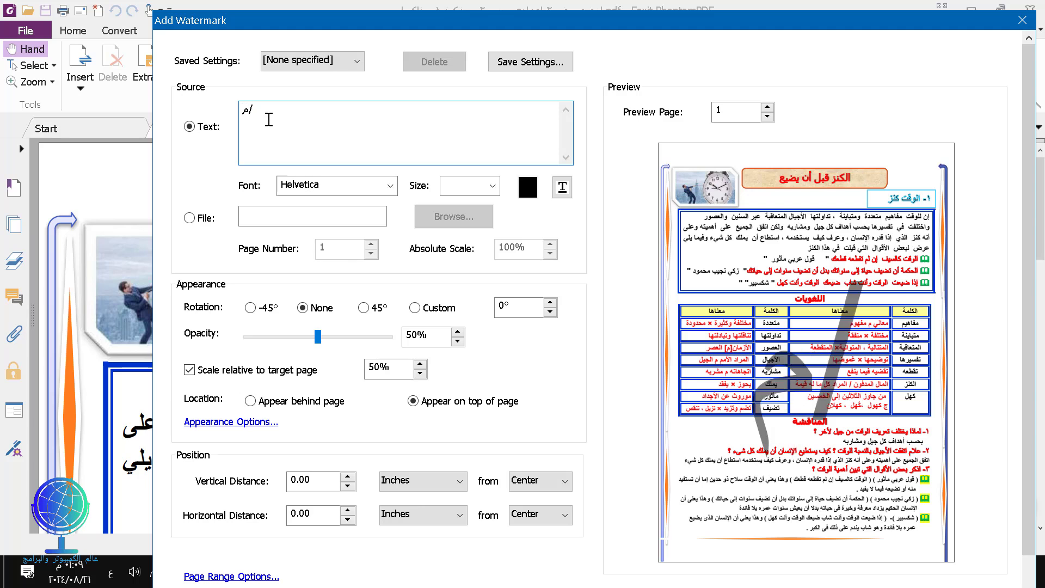
text(مص)
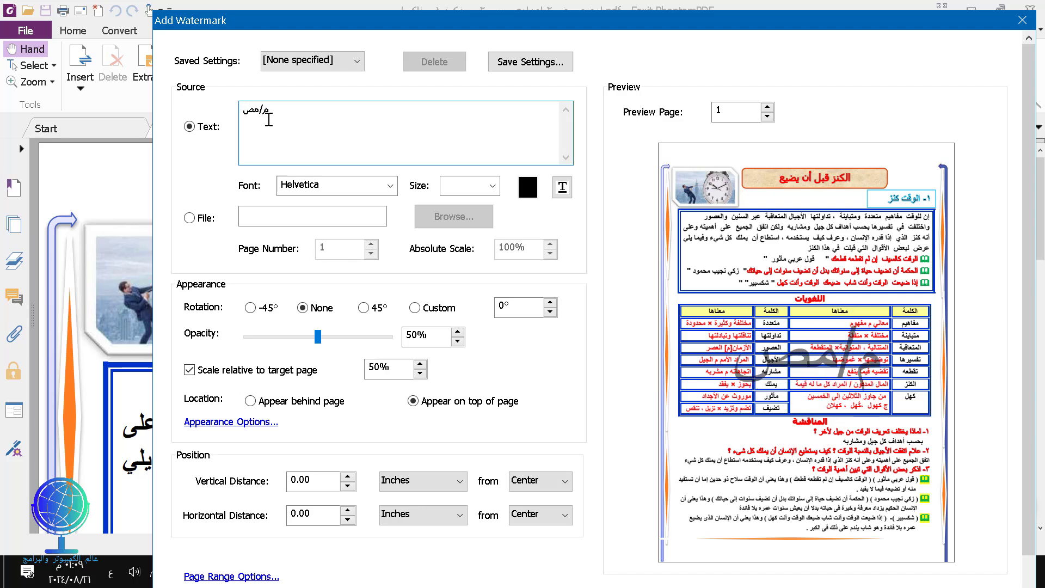
text(ط)
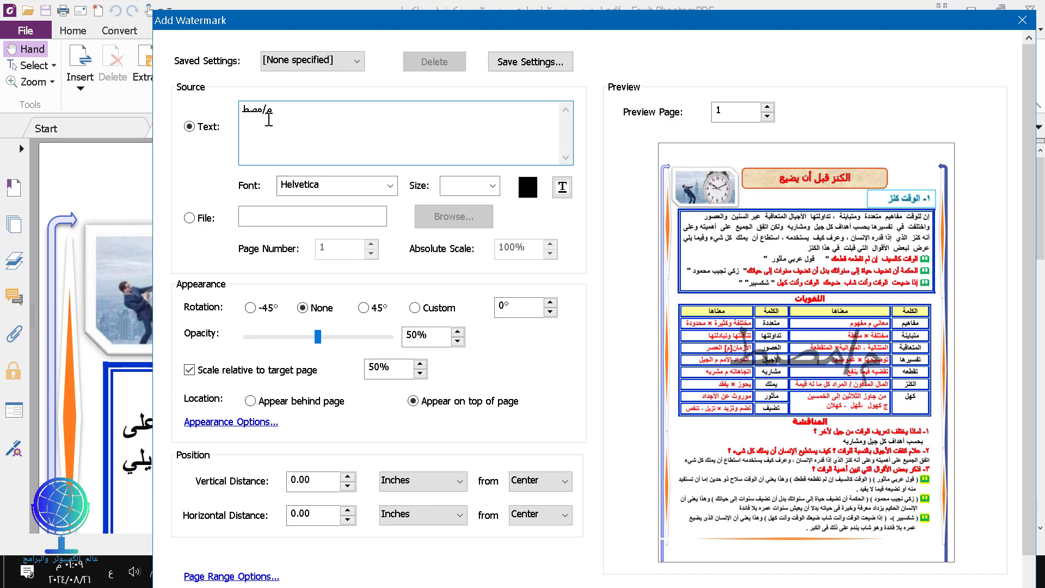
text(فى)
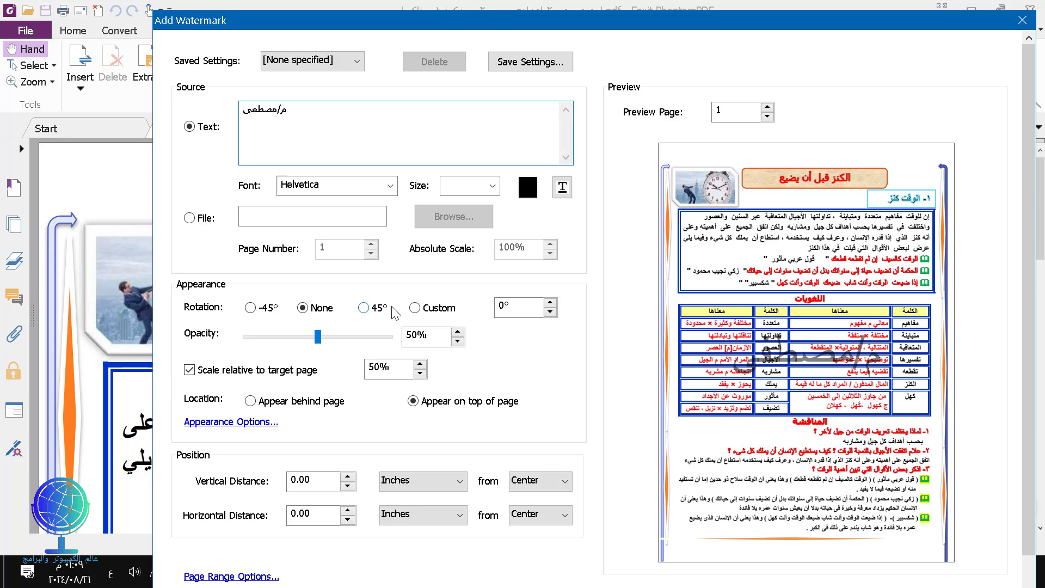
Step: Set the watermark's scale relative to the target page to 78%
click(419, 364)
click(419, 365)
click(420, 364)
click(419, 364)
click(420, 365)
click(420, 365)
click(419, 365)
click(419, 364)
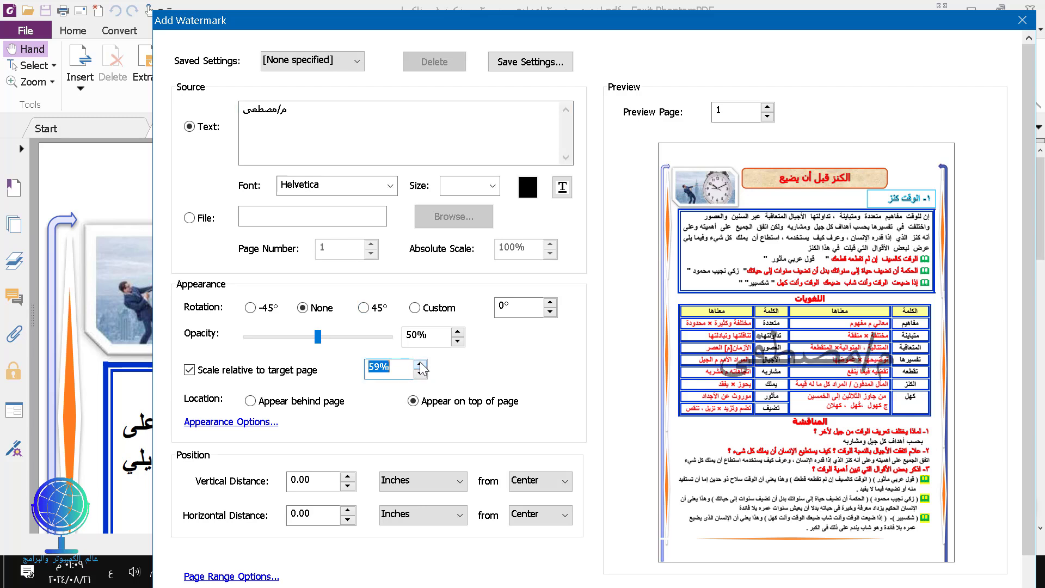
click(420, 365)
click(420, 365)
click(419, 364)
click(420, 365)
click(420, 365)
click(420, 365)
click(419, 365)
click(420, 365)
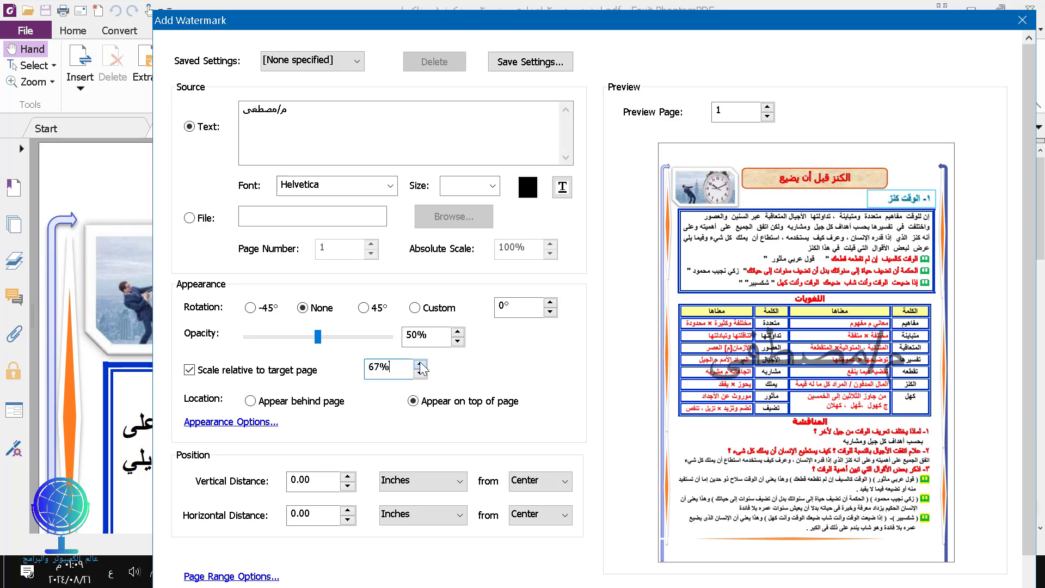
click(419, 365)
click(420, 364)
click(420, 365)
click(420, 364)
click(419, 364)
click(420, 364)
click(420, 365)
click(419, 365)
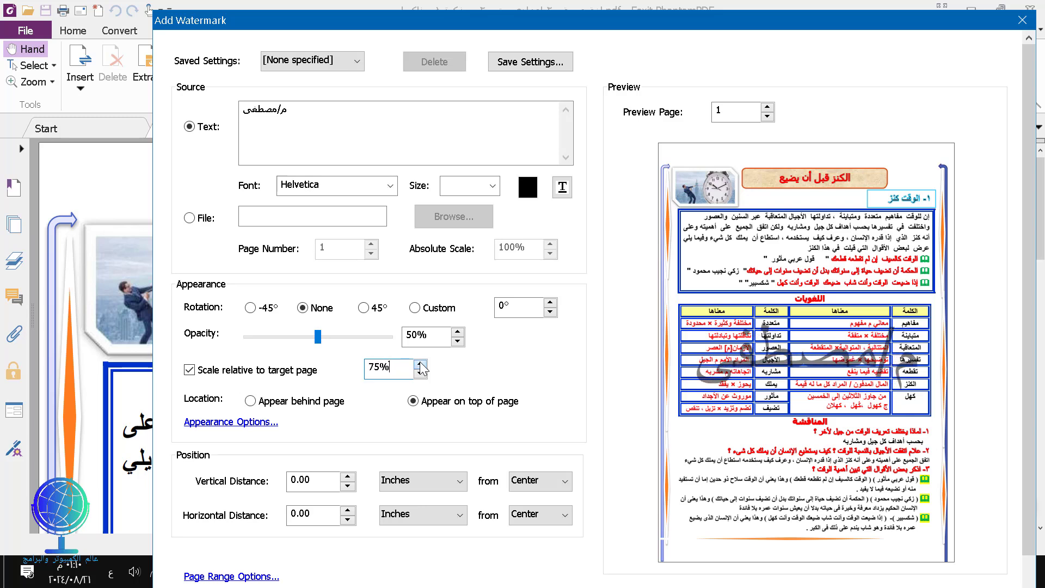
click(420, 364)
click(420, 364)
click(420, 365)
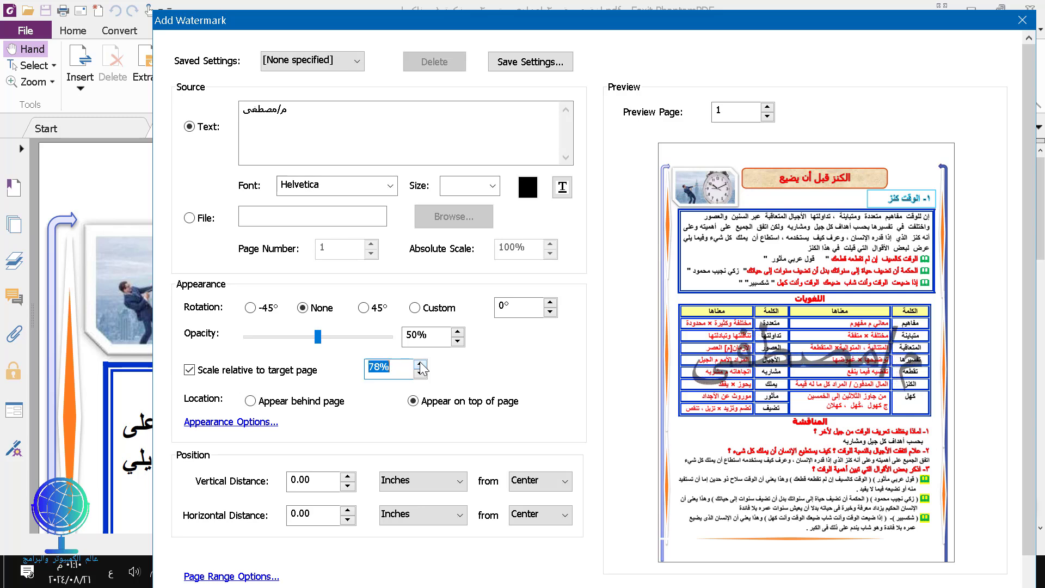
Step: Set the watermark's opacity to 52%
click(460, 334)
click(461, 333)
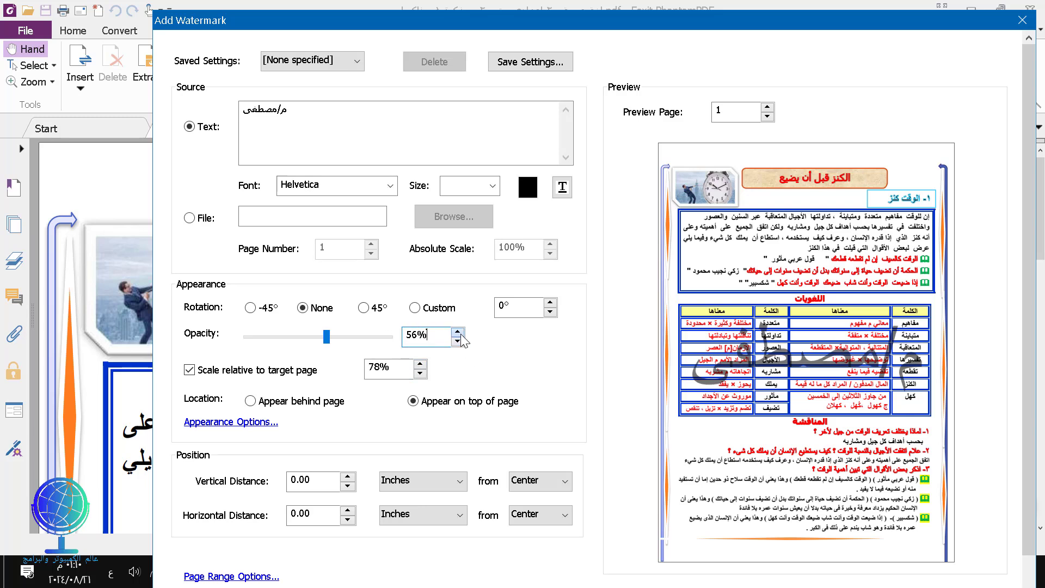
click(458, 332)
click(457, 332)
click(457, 332)
click(457, 332)
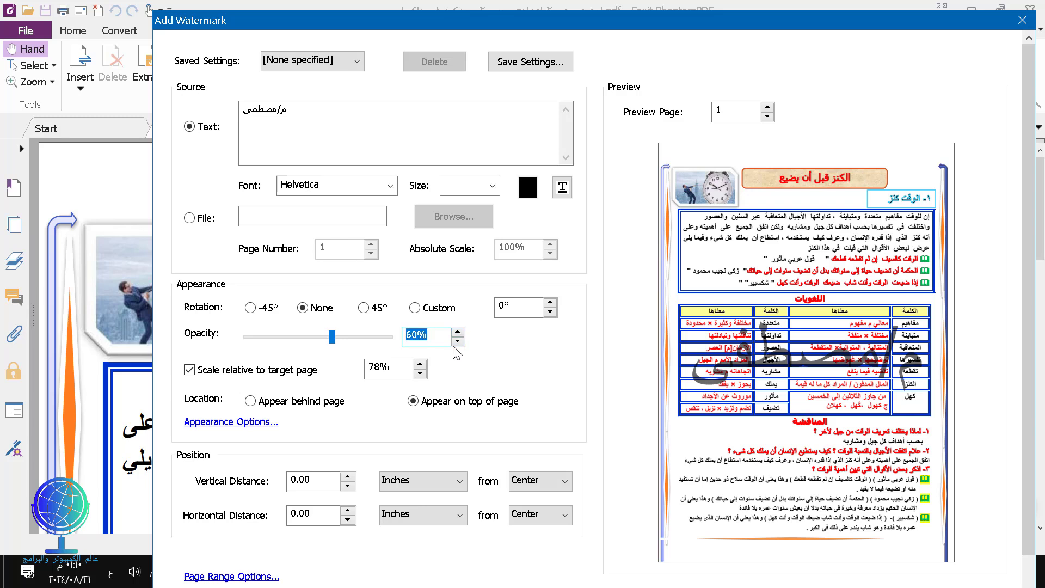
click(455, 344)
click(454, 344)
click(455, 344)
click(454, 344)
click(454, 344)
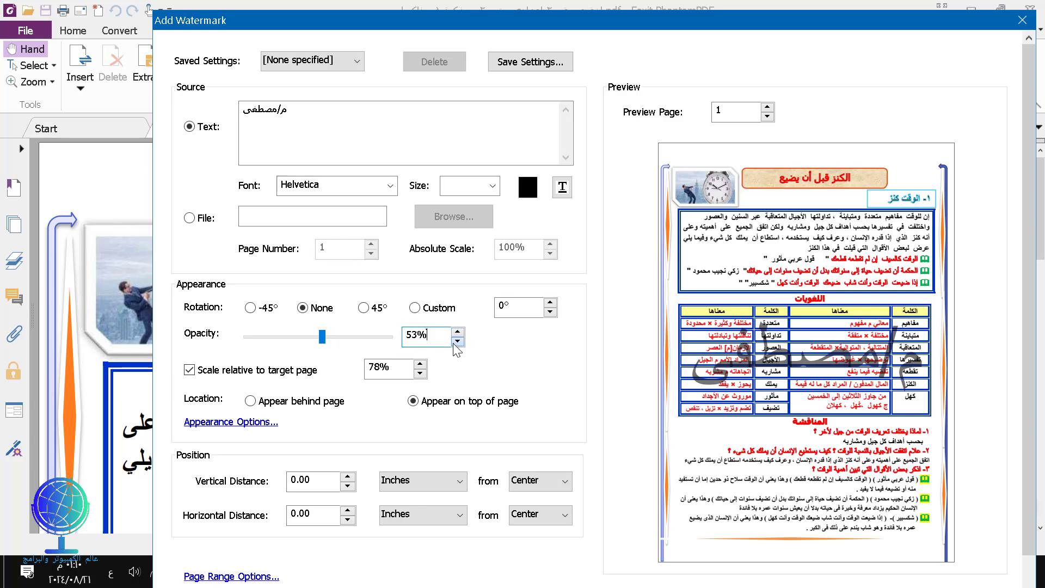
click(454, 343)
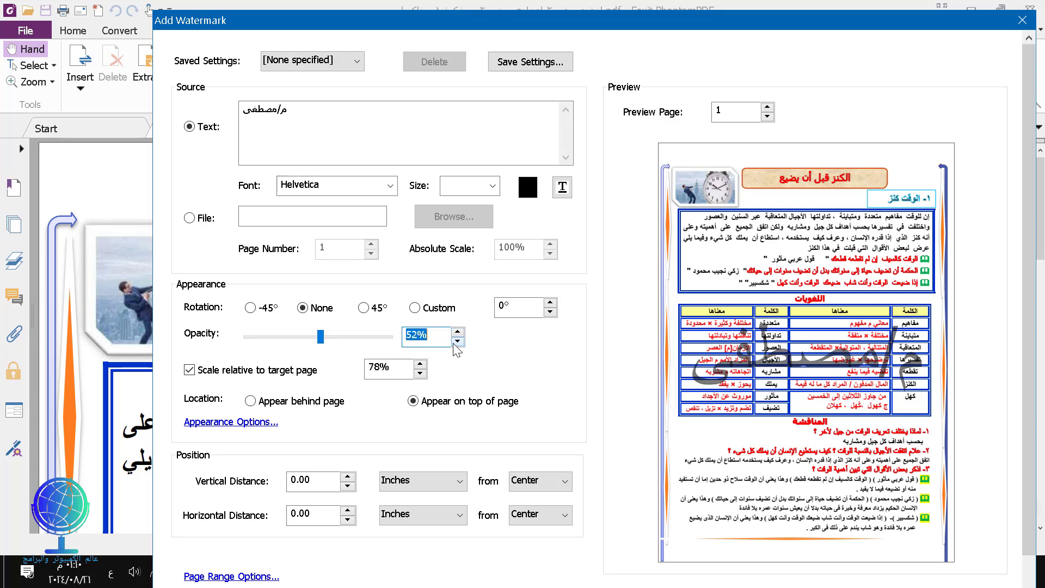
Step: Try the watermark rotation at -45°, 45° and custom angles down to 42°, and return it to None
click(255, 312)
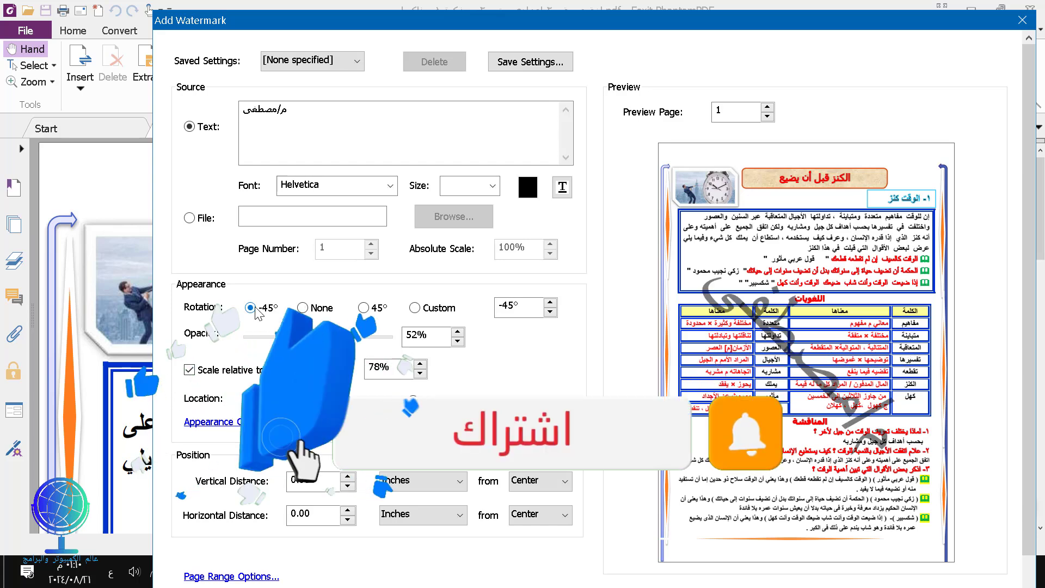
click(363, 308)
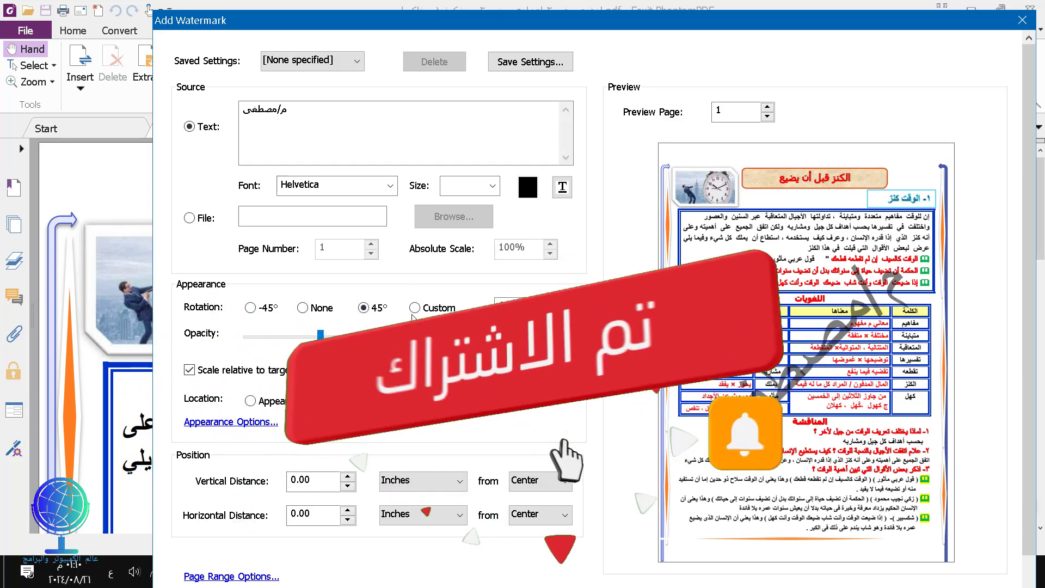
click(414, 310)
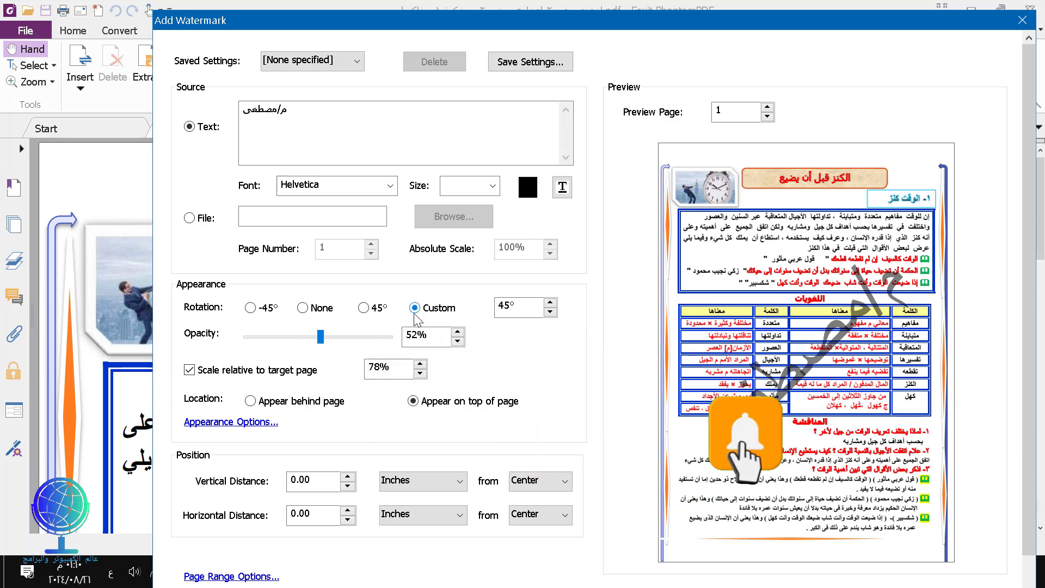
click(550, 303)
click(551, 303)
click(550, 303)
click(550, 303)
click(550, 313)
click(550, 313)
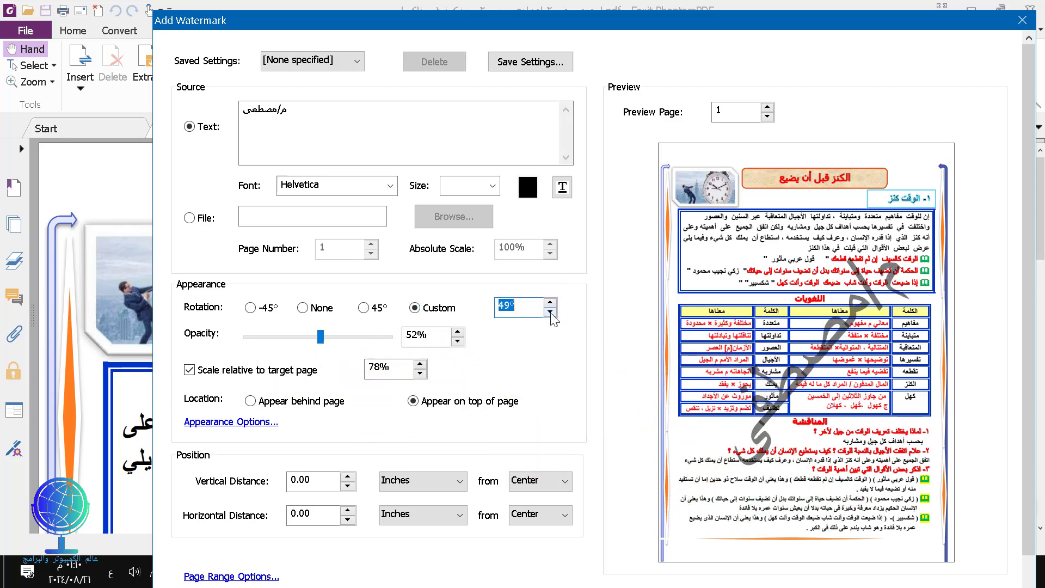
click(550, 313)
click(551, 313)
click(550, 313)
click(550, 313)
click(550, 312)
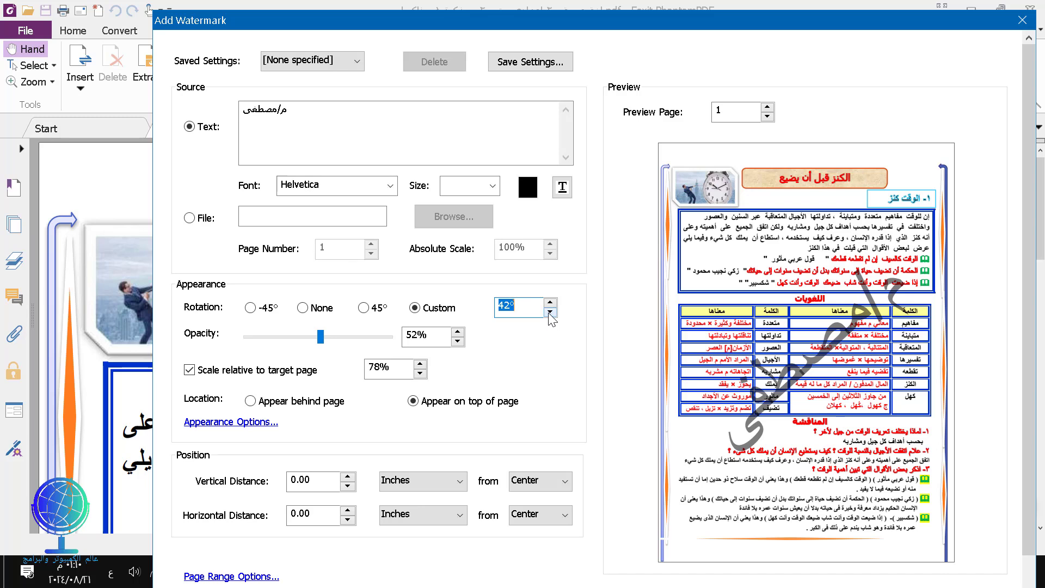
click(303, 308)
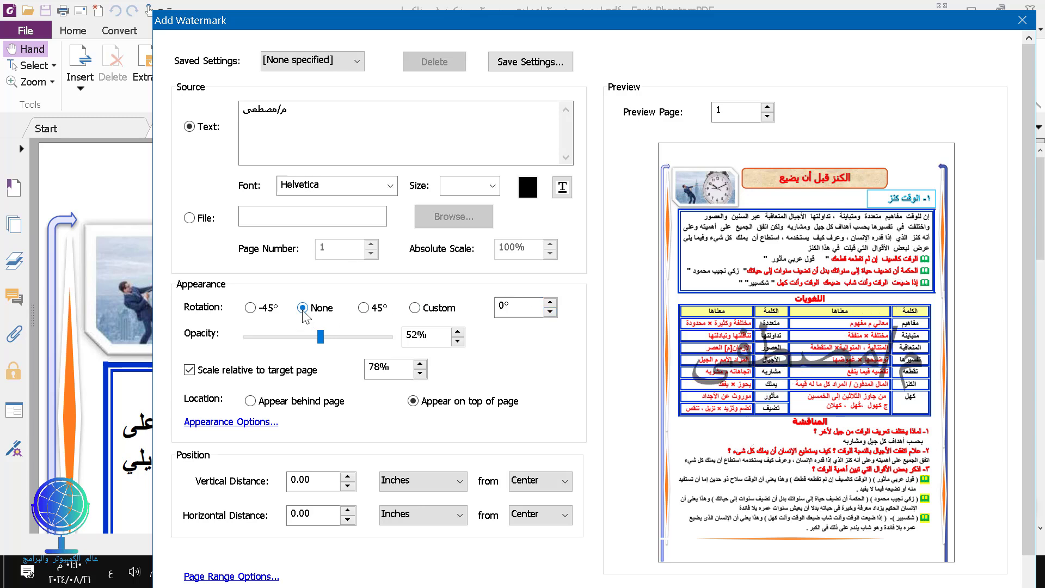
Step: Try positioning the watermark vertically from Top and Bottom and horizontally from Left, and return both references to Center
click(566, 482)
click(548, 494)
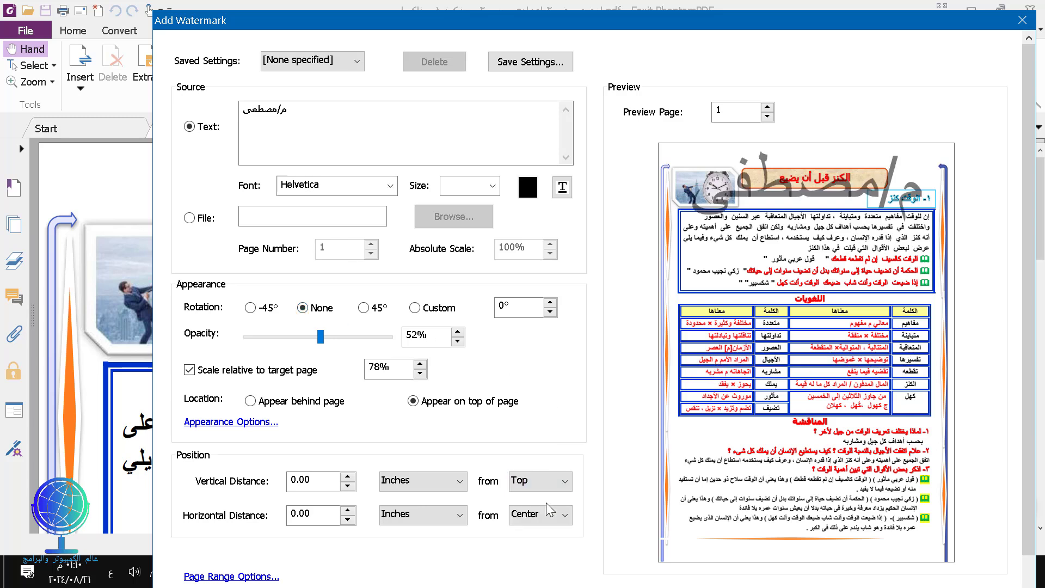
click(564, 483)
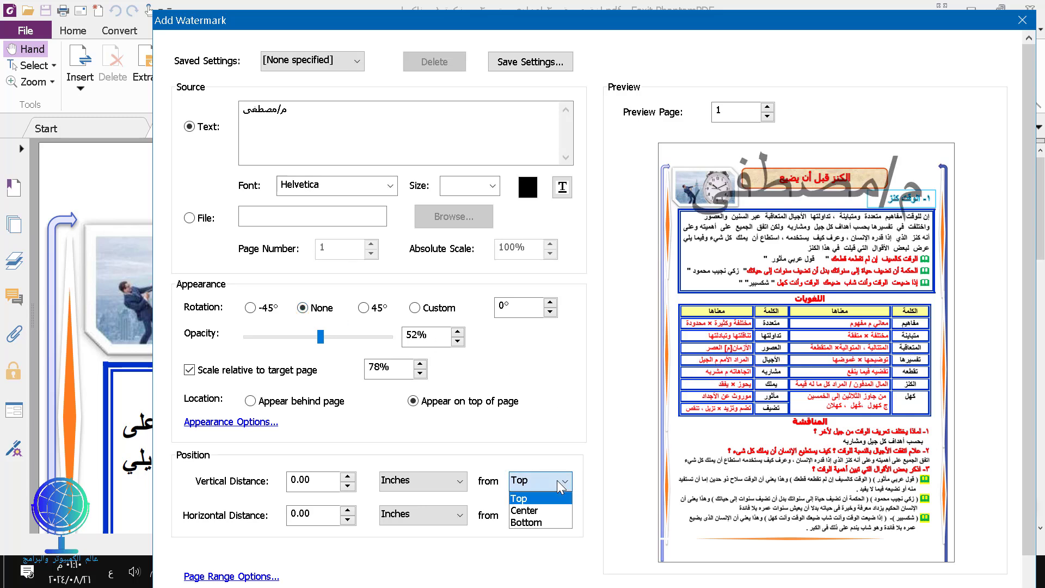
click(536, 522)
click(565, 517)
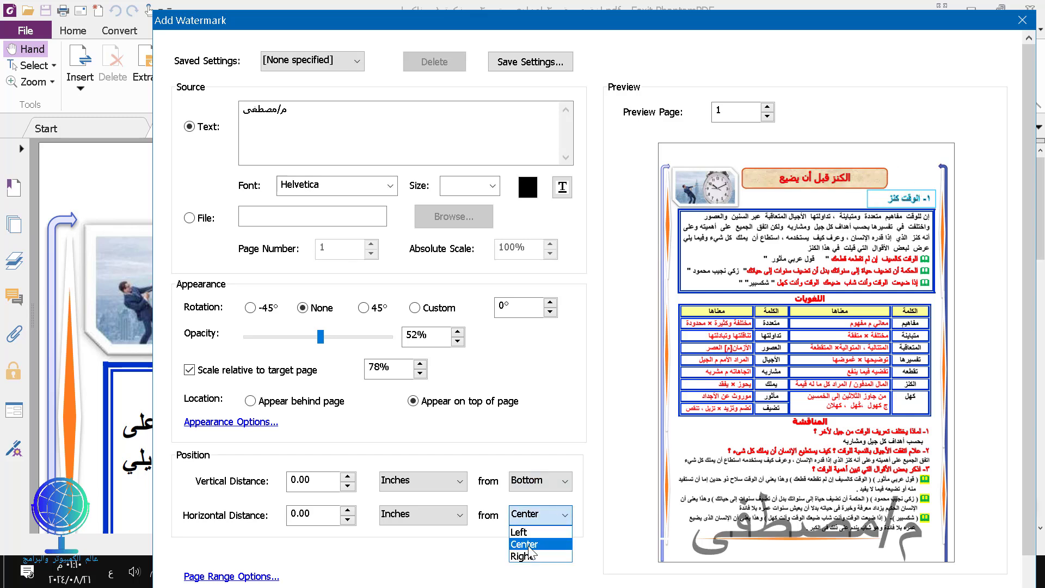
click(522, 532)
click(564, 515)
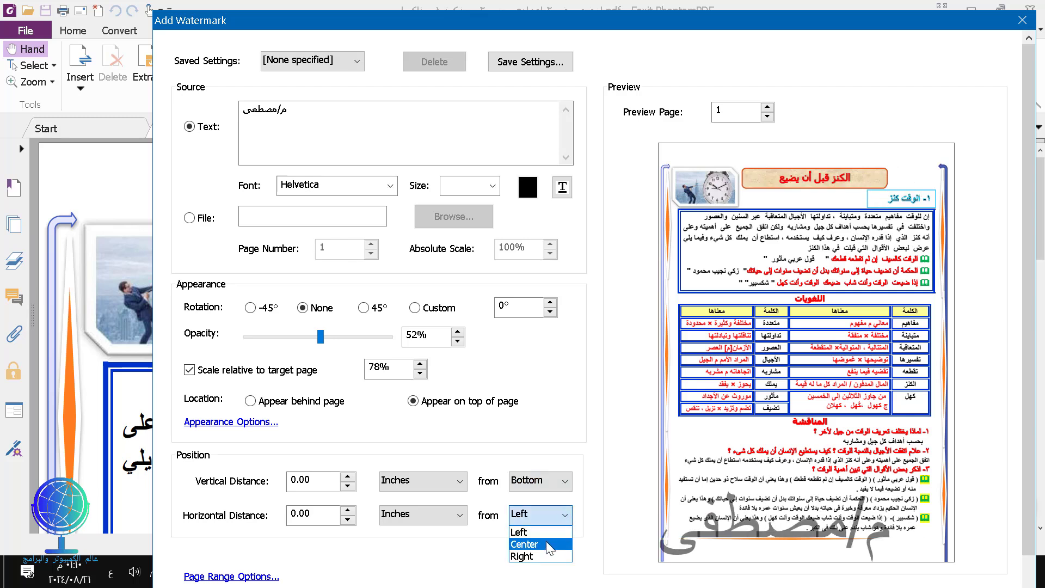
click(549, 544)
click(561, 482)
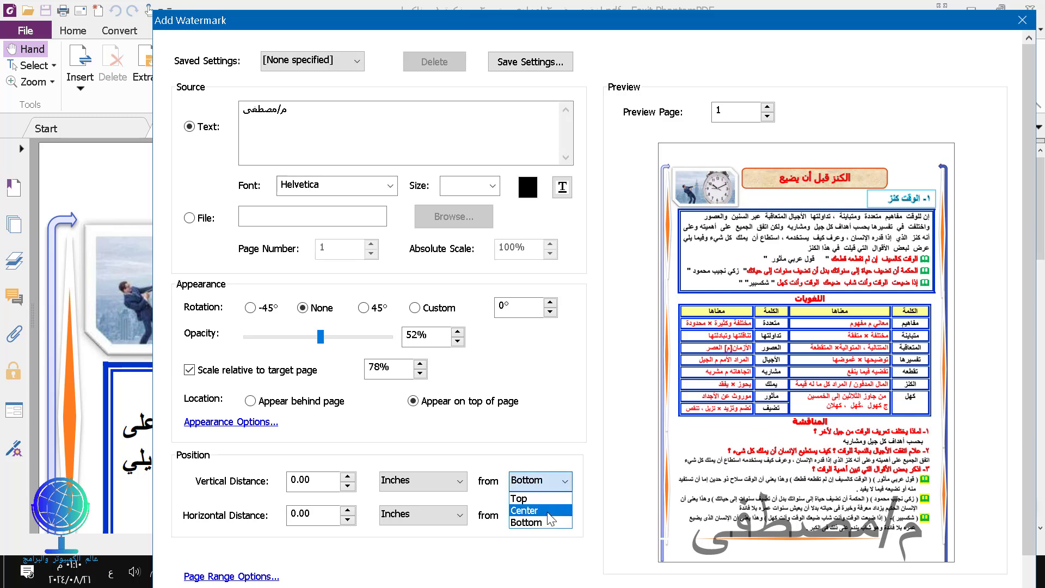
click(548, 513)
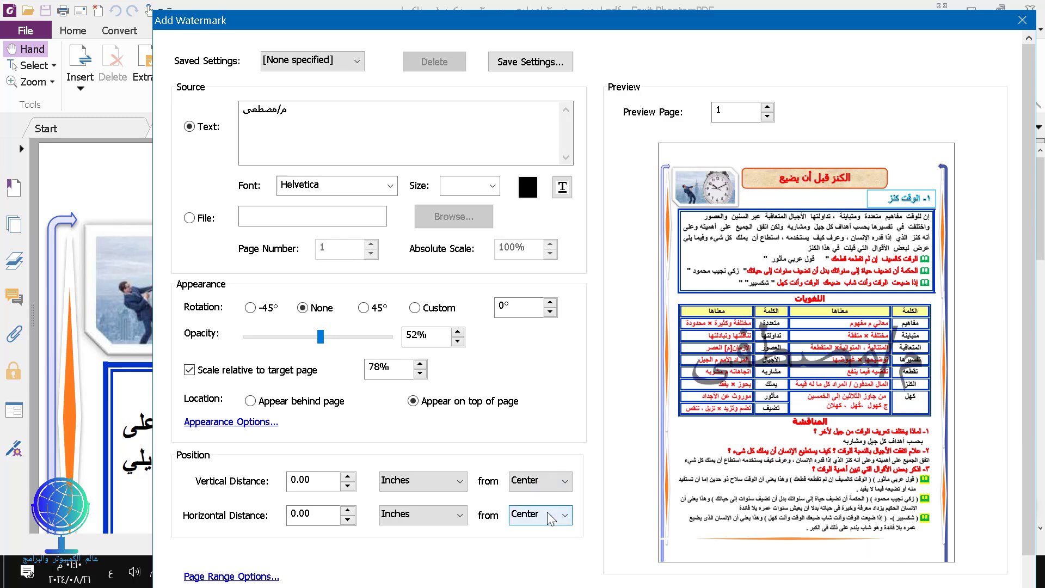
Step: Preview the watermark at -45° and set its rotation to 45°
click(251, 308)
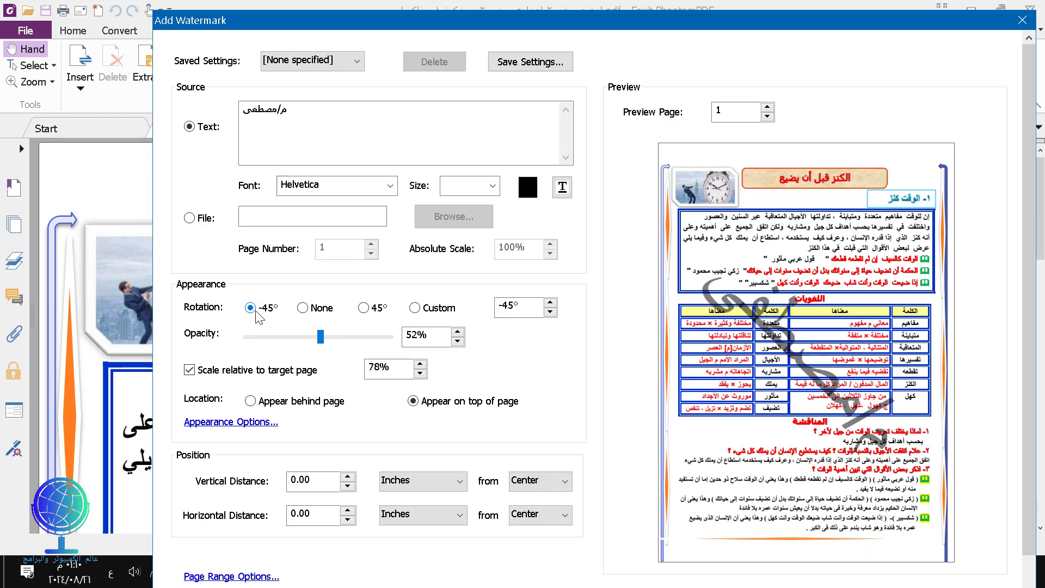
click(363, 312)
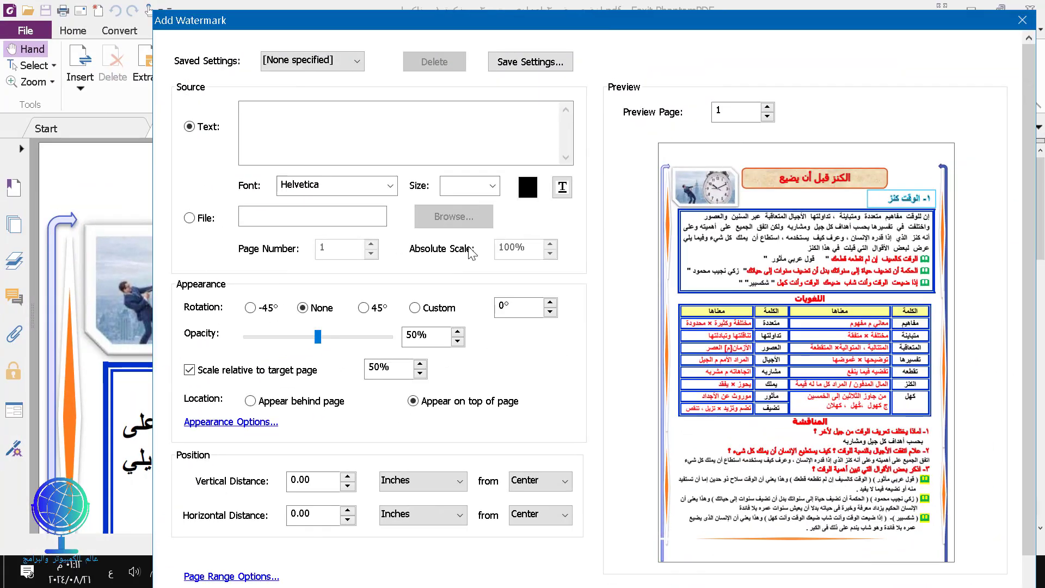
Step: Switch the watermark source to a file and load the image 1.jpg from the desktop
click(189, 219)
click(443, 227)
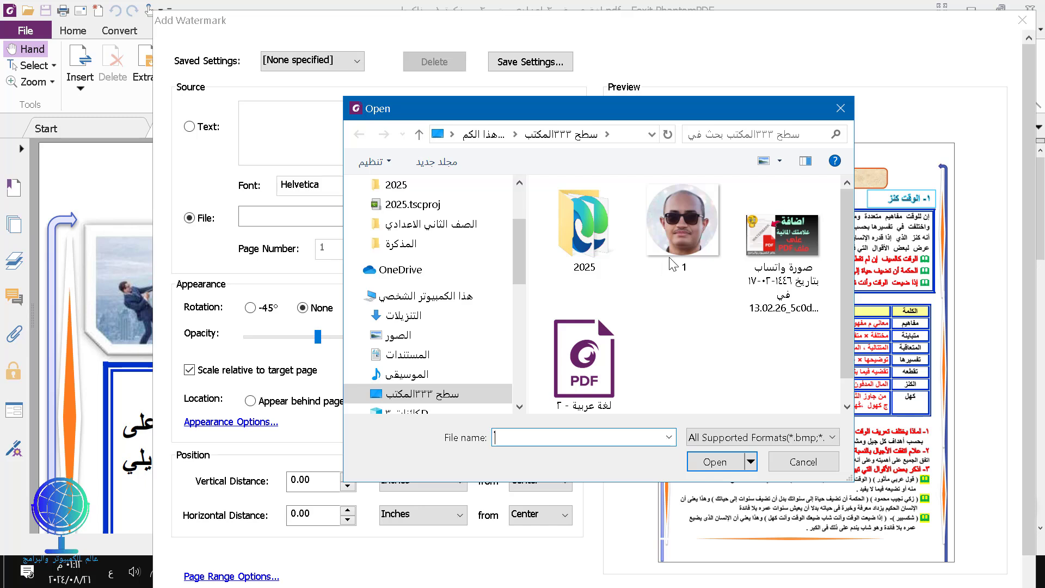
click(681, 226)
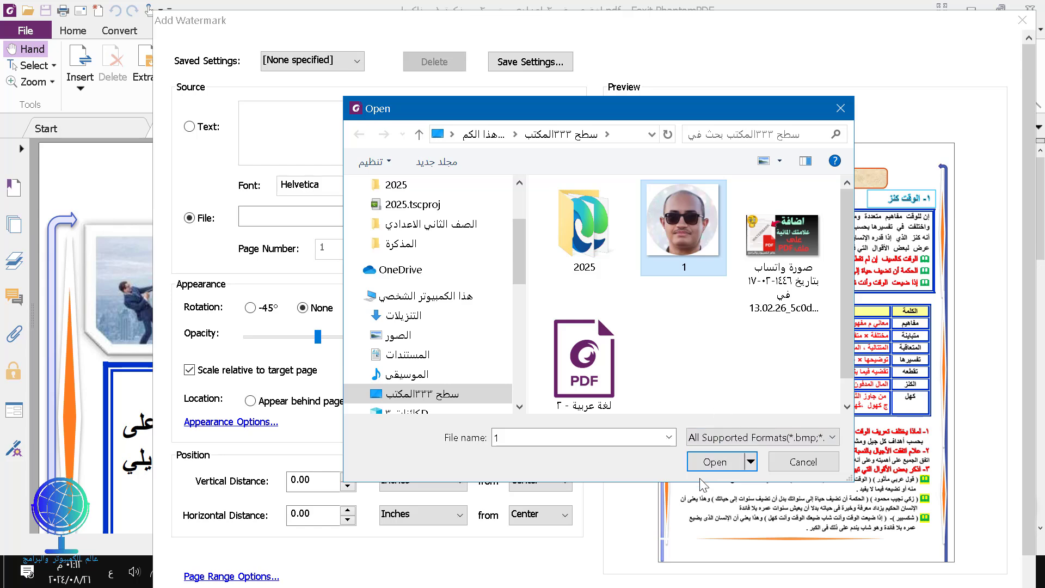
click(710, 462)
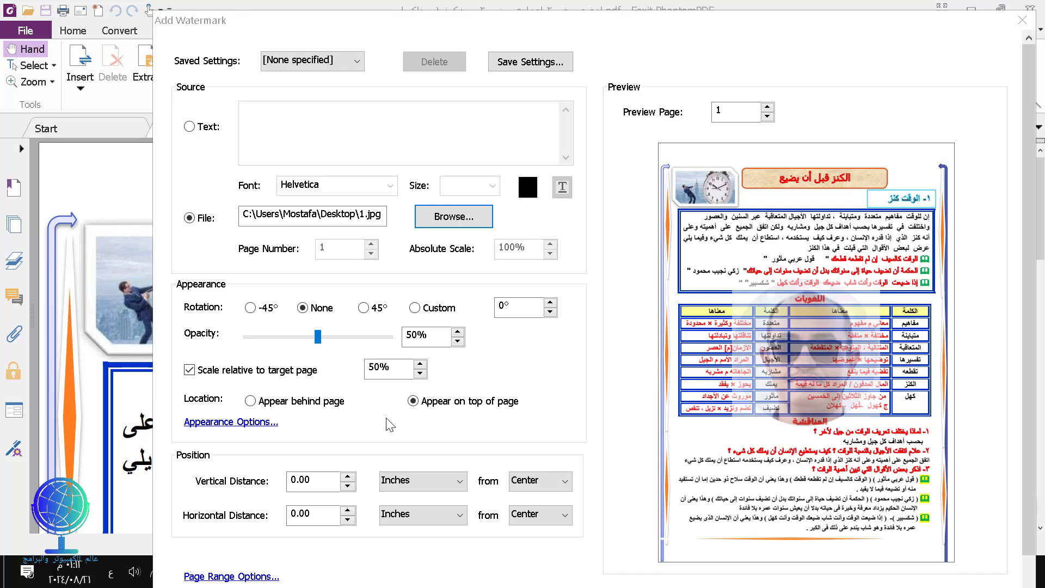
Step: Set the image watermark's opacity to 31%
click(457, 341)
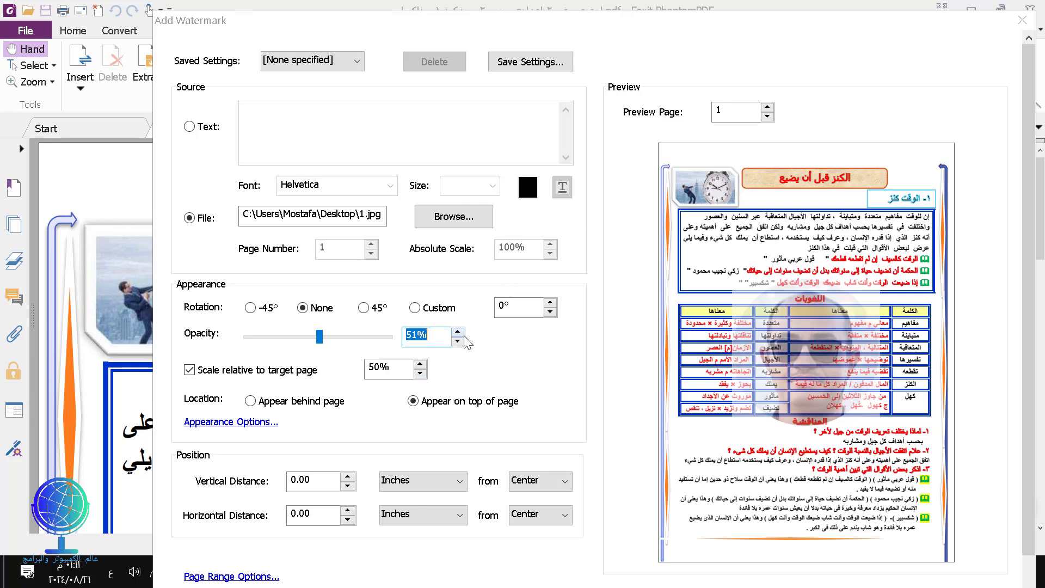
click(458, 341)
click(458, 341)
click(457, 341)
click(457, 341)
click(457, 341)
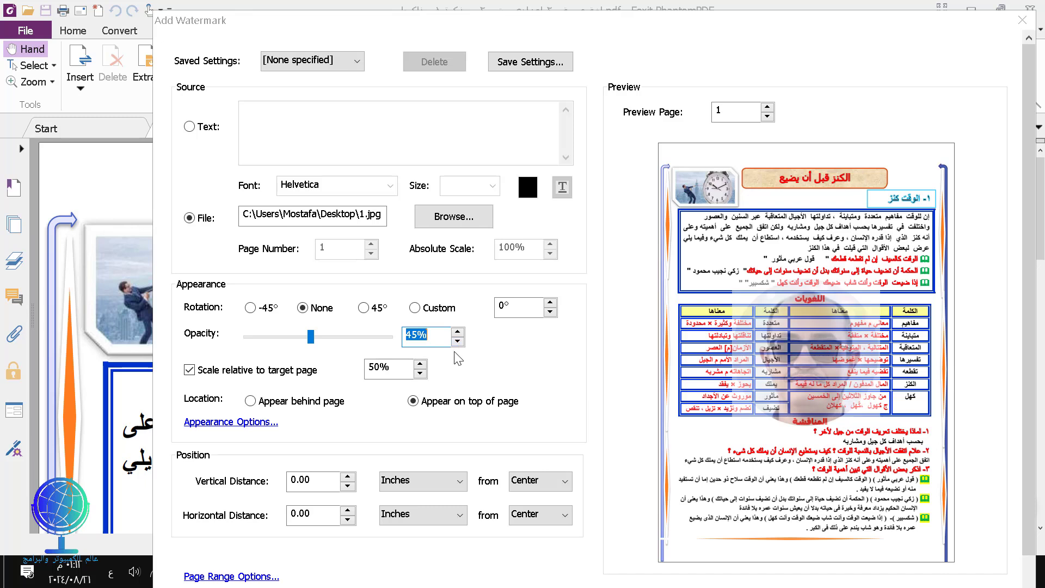
click(457, 341)
click(458, 341)
click(457, 341)
click(457, 342)
click(458, 341)
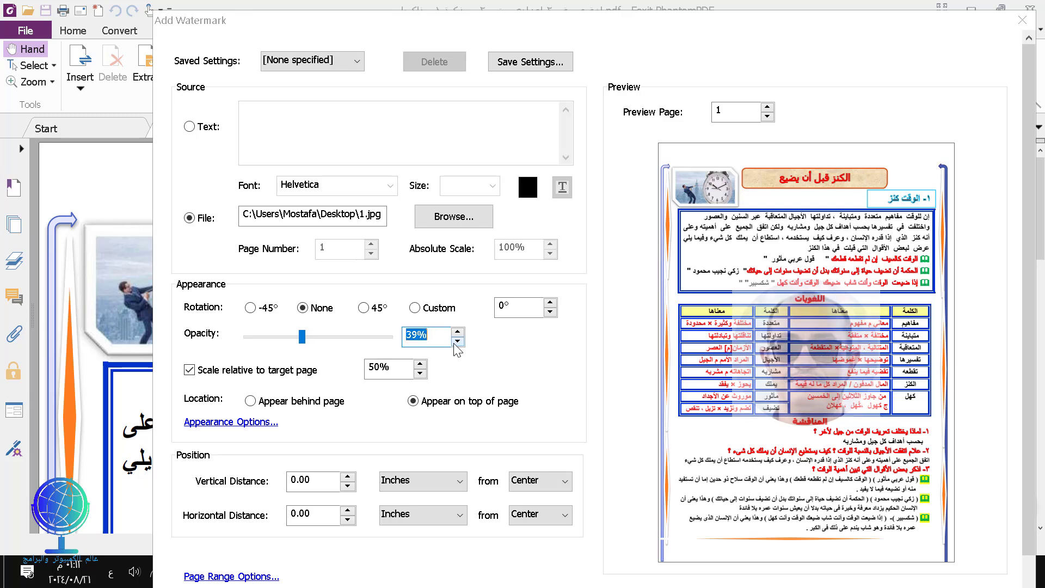
click(457, 341)
click(457, 341)
click(457, 341)
click(457, 341)
click(457, 342)
click(457, 341)
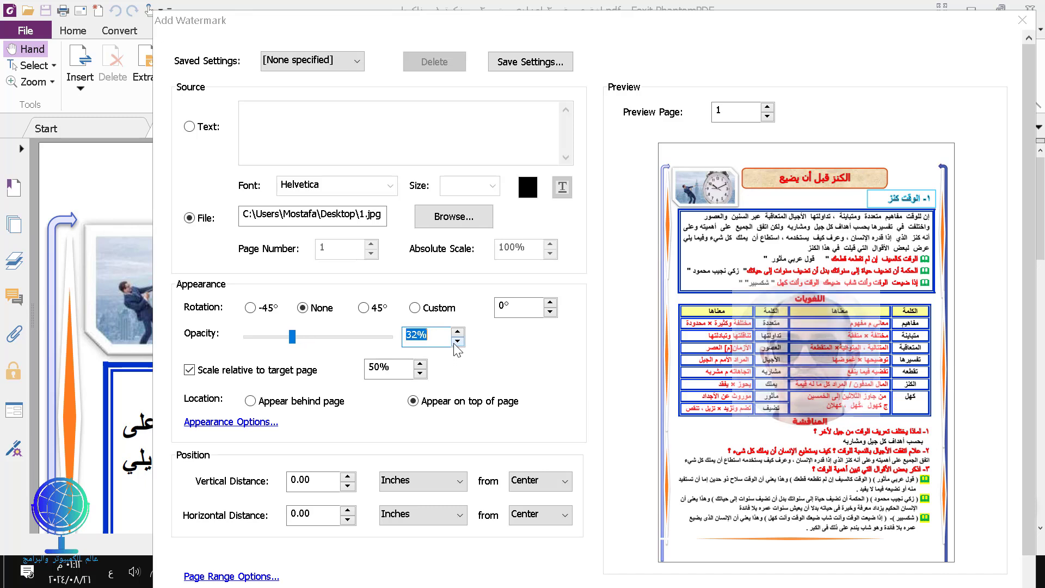
click(457, 341)
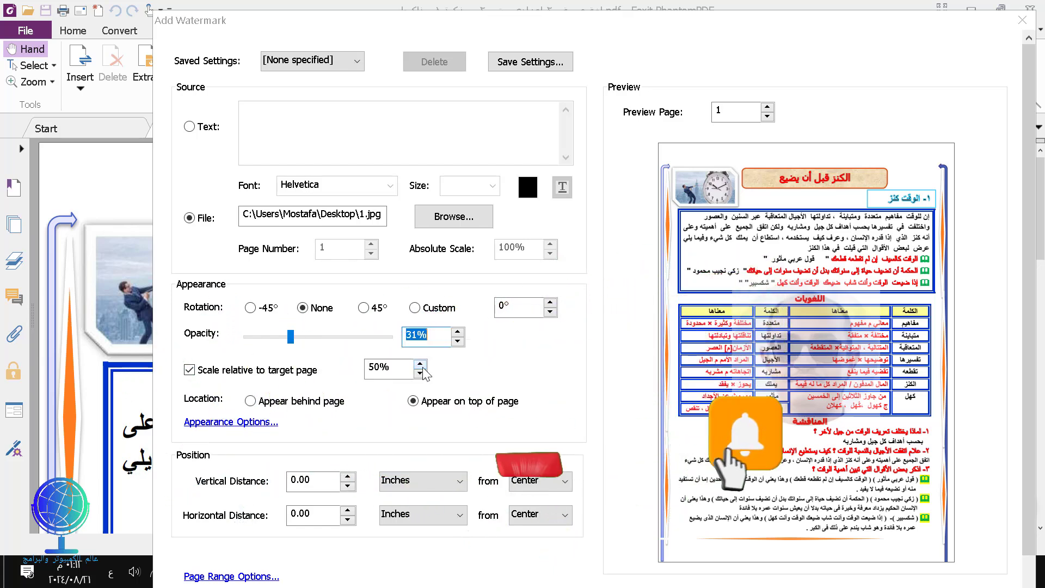
Step: Try enlarging the image watermark to 59%, 66% and 100% relative to the target page
key(Tab)
text(59%)
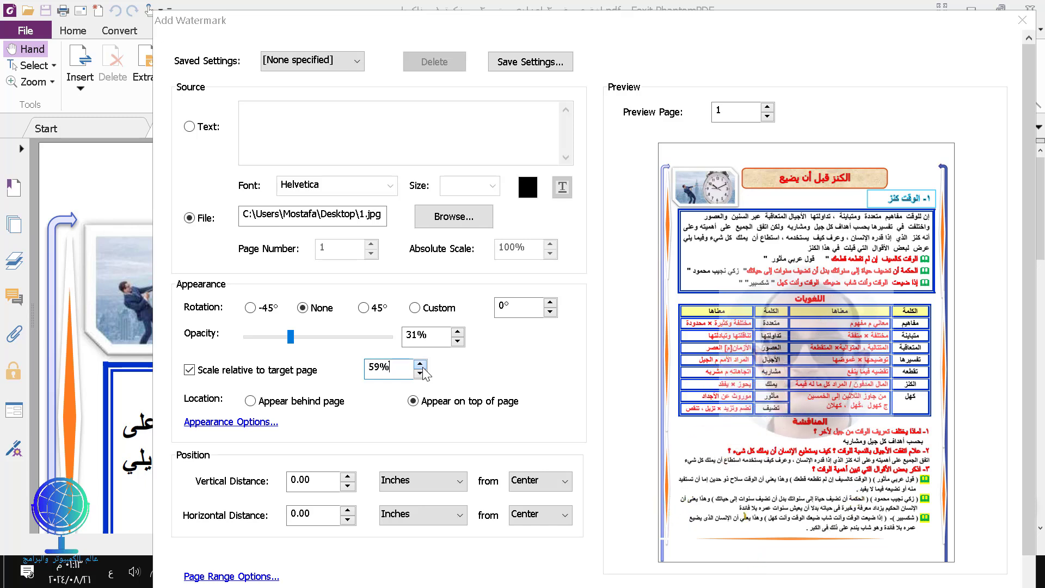
key(BackSpace)
key(BackSpace)
key(BackSpace)
text(66%)
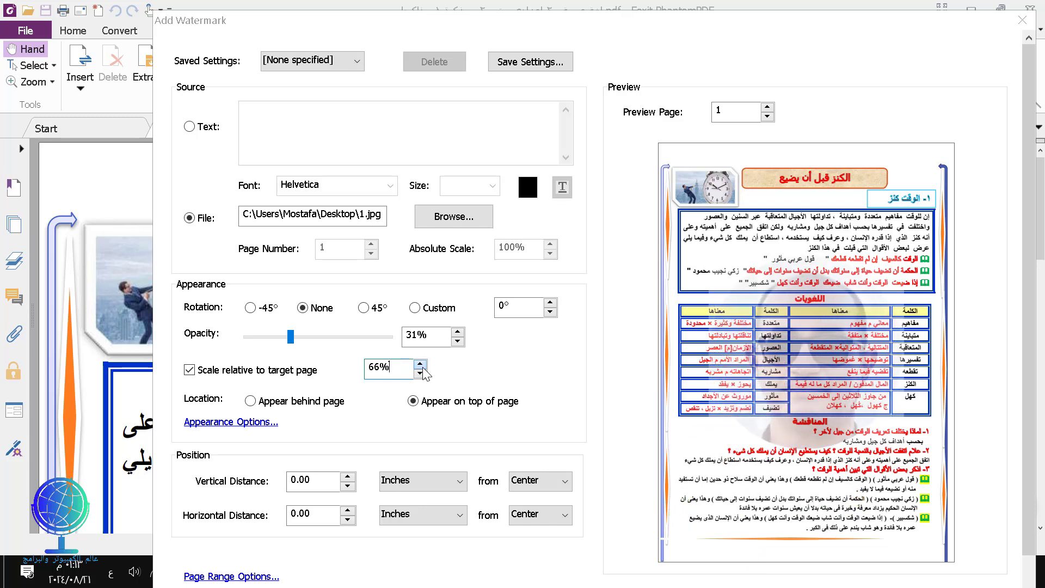
scroll(424, 372, up, 20)
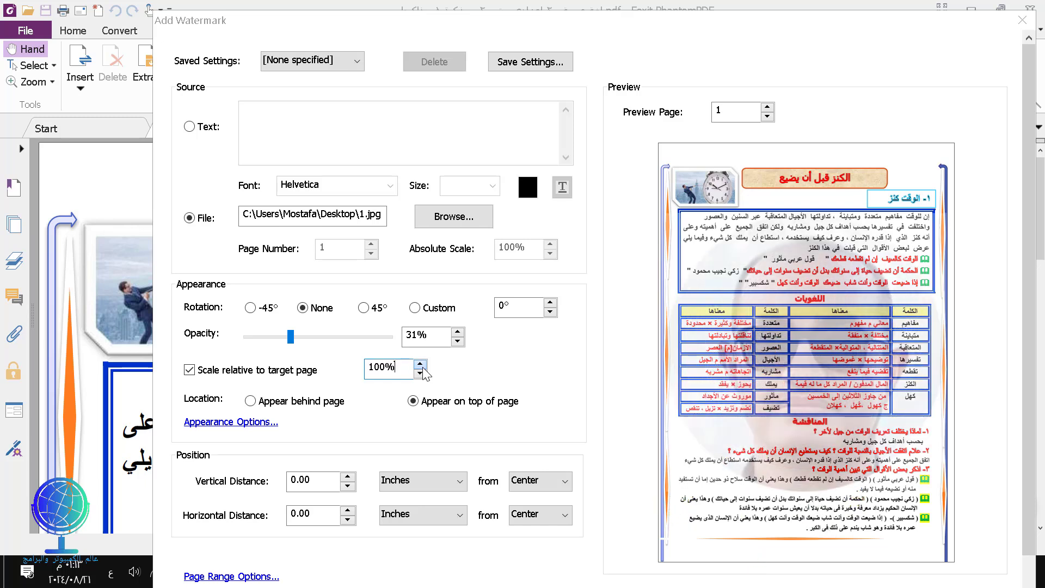
click(423, 368)
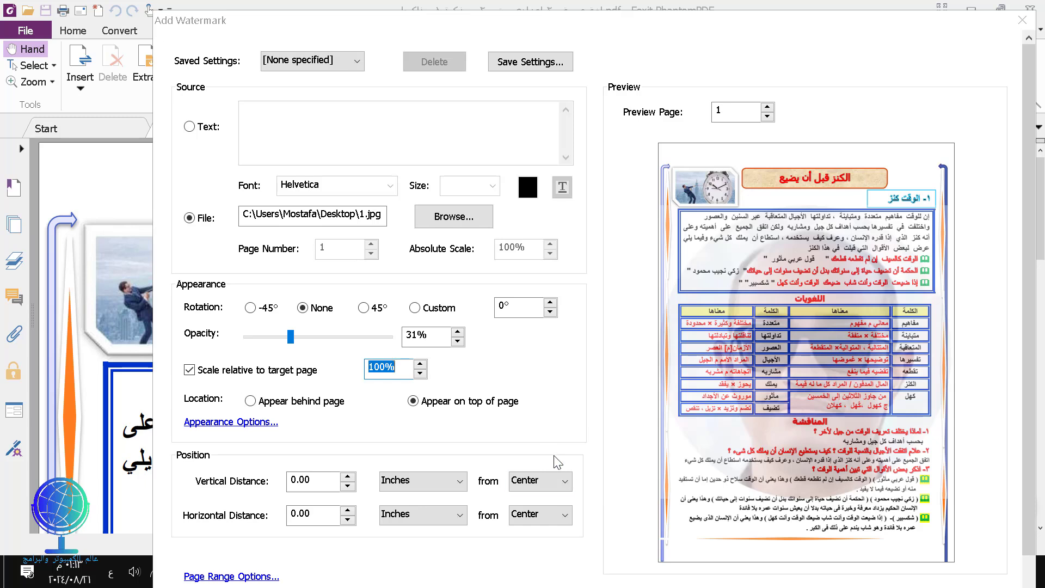
Step: Try positioning the image watermark vertically from Top and Bottom and horizontally from Left and Right, and return both references to Center
click(564, 483)
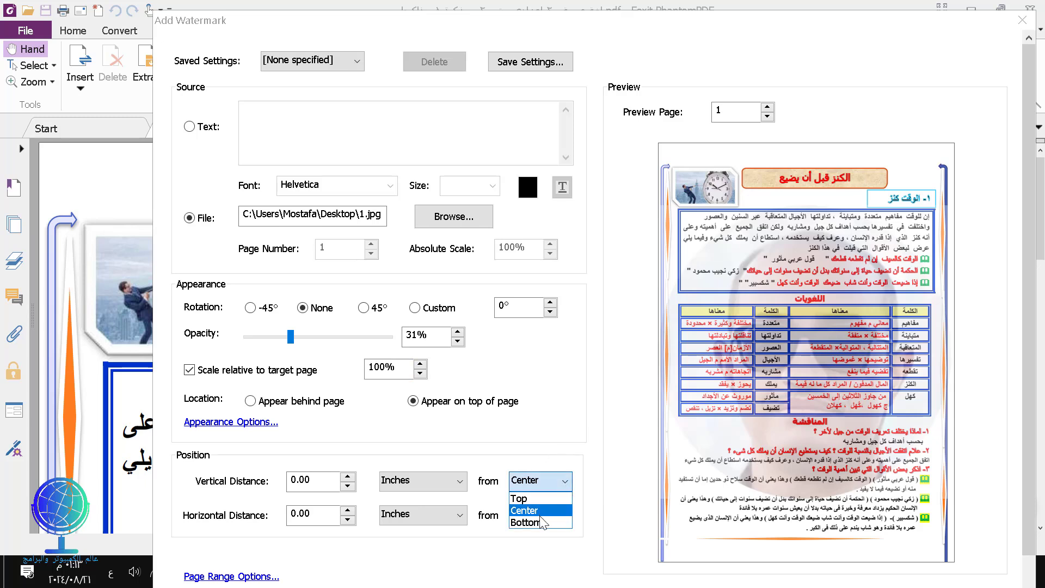
click(540, 497)
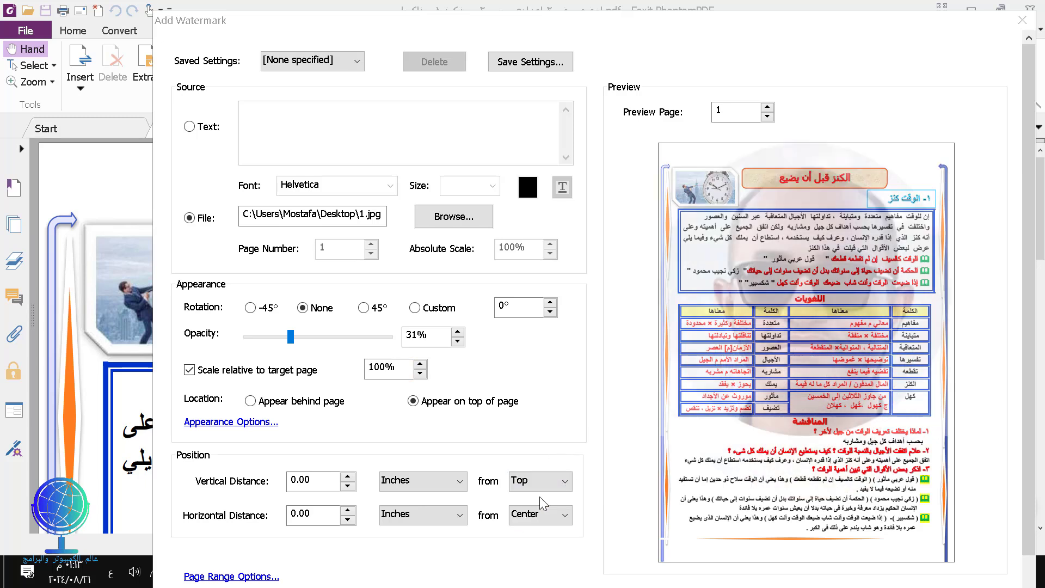
click(564, 482)
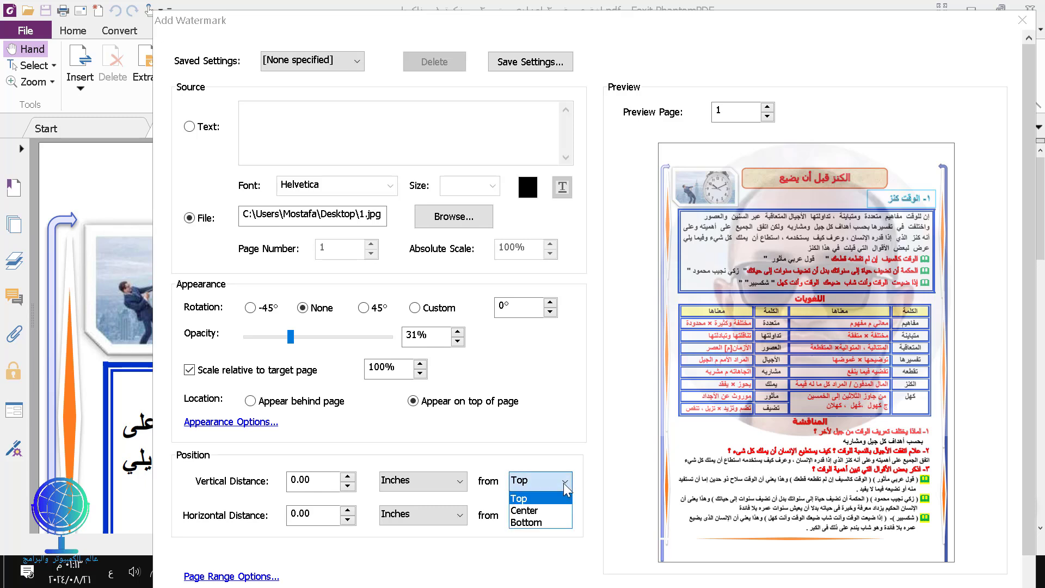
click(533, 524)
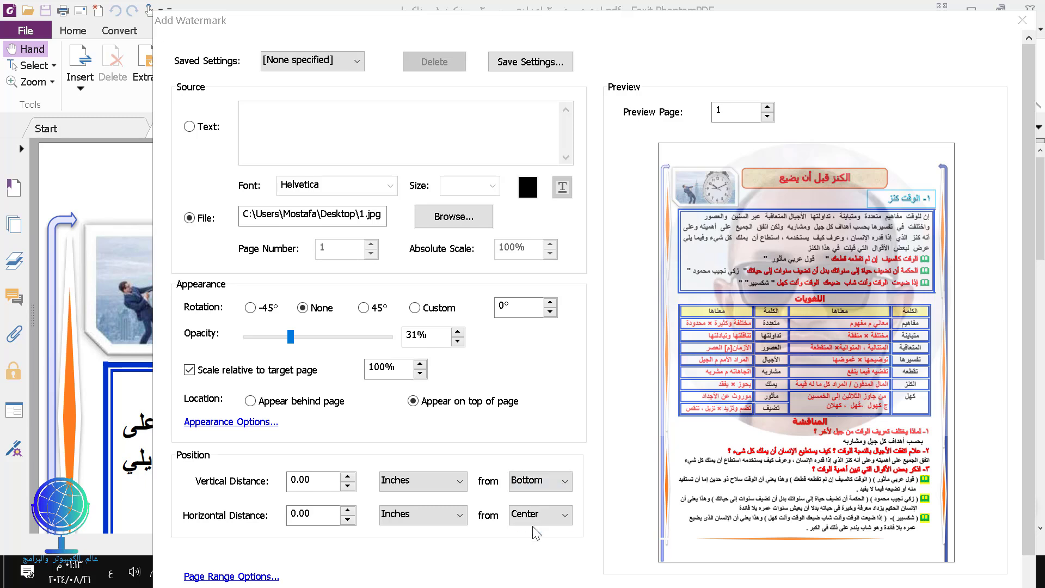
click(564, 517)
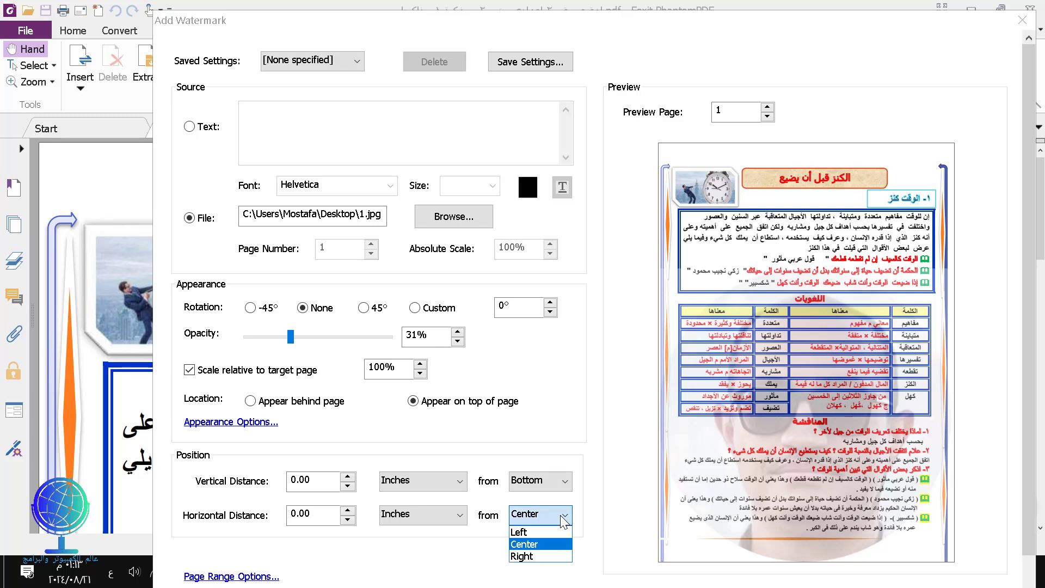
click(539, 533)
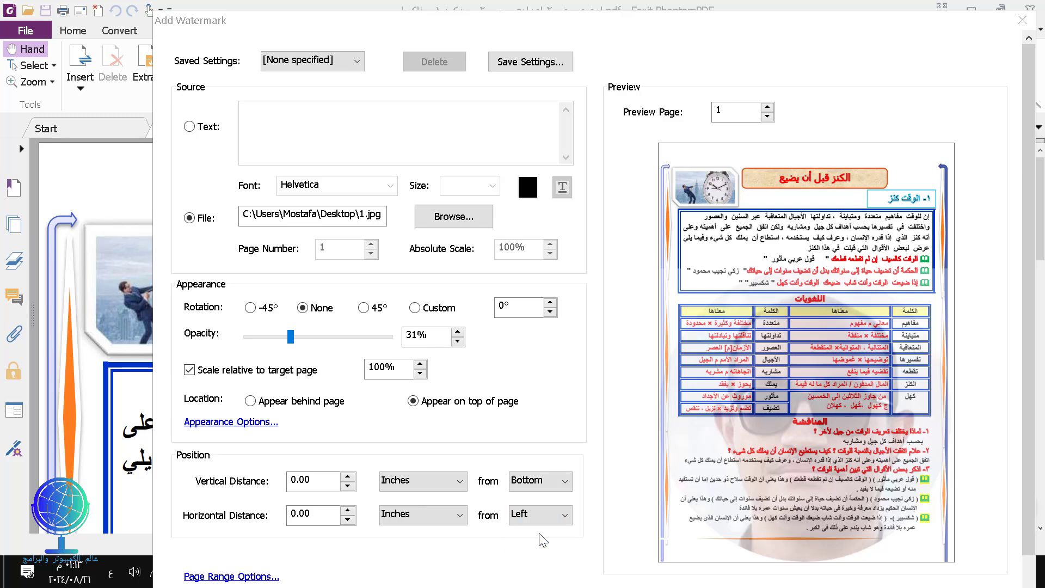
click(542, 515)
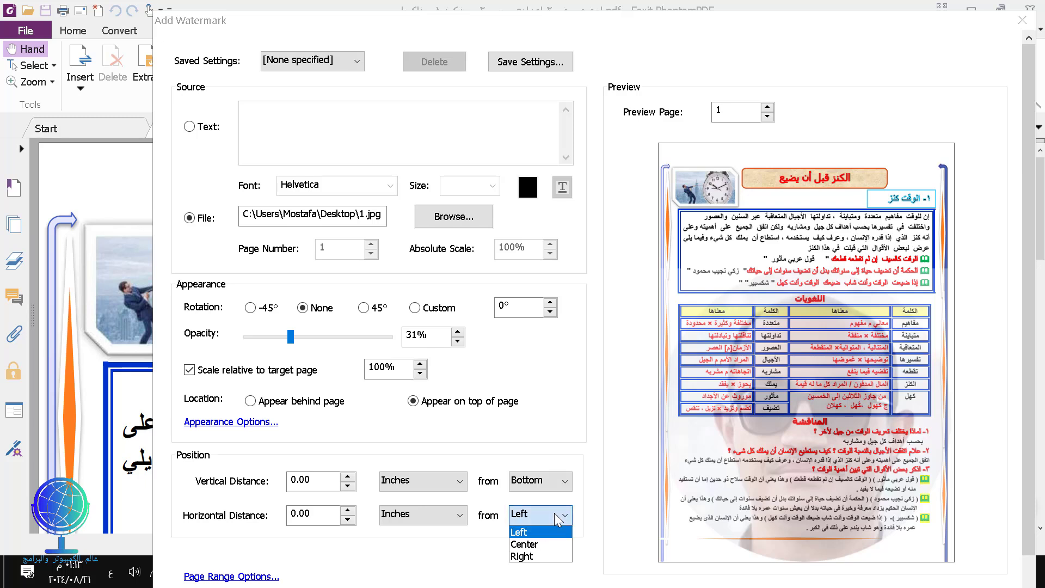
click(536, 558)
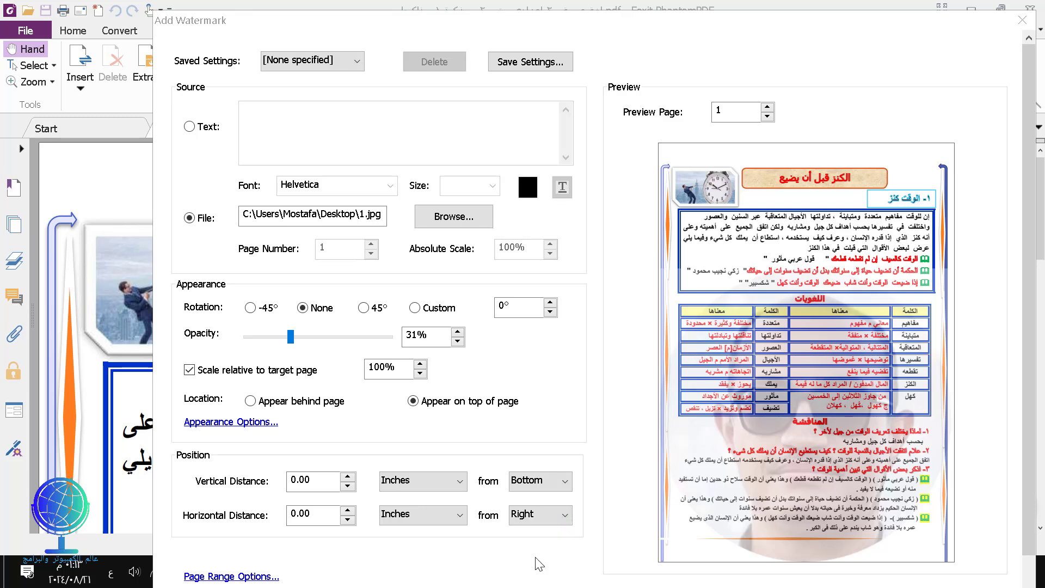
click(562, 516)
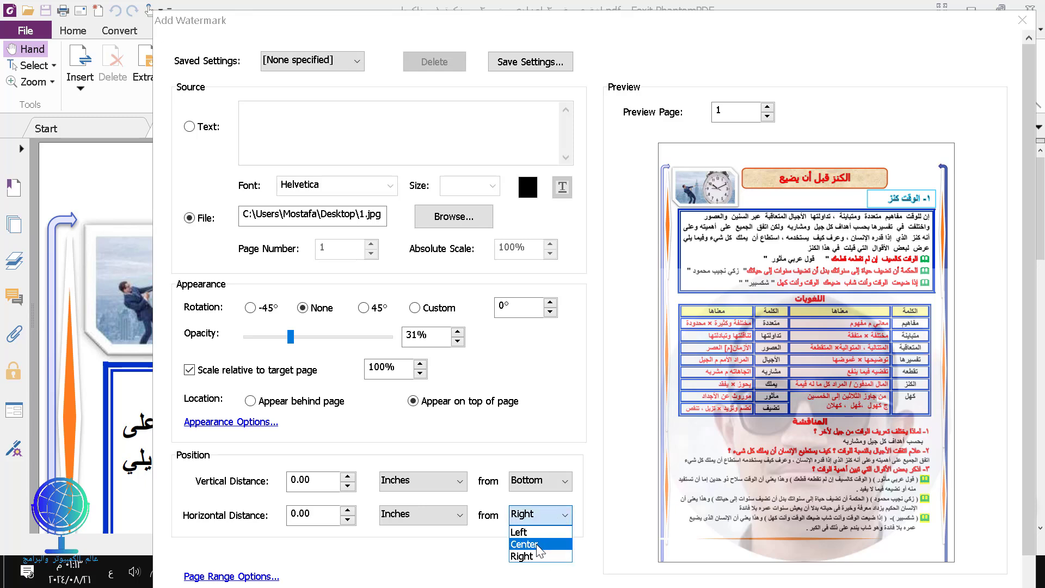
click(537, 545)
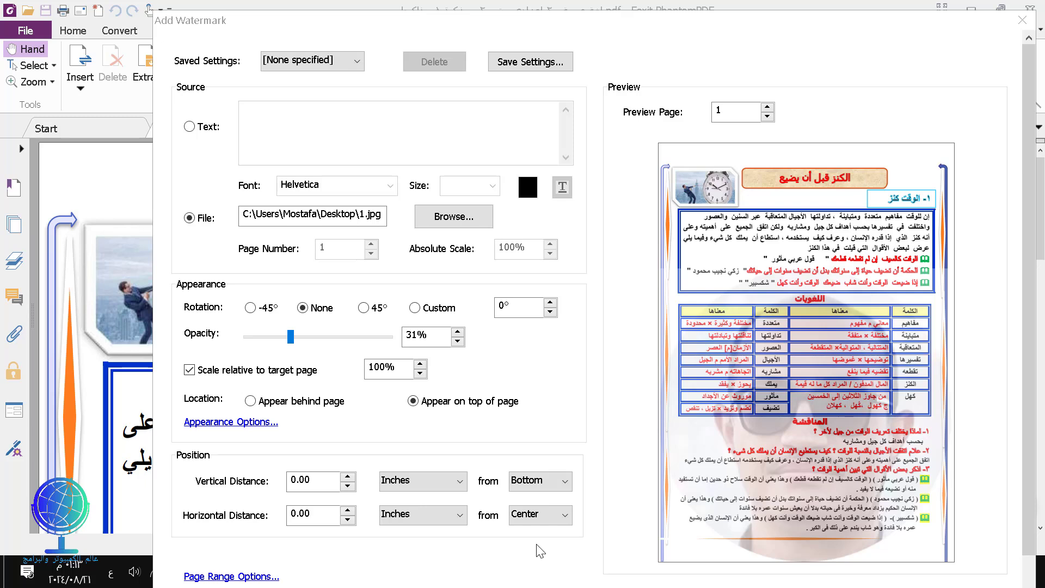
click(560, 481)
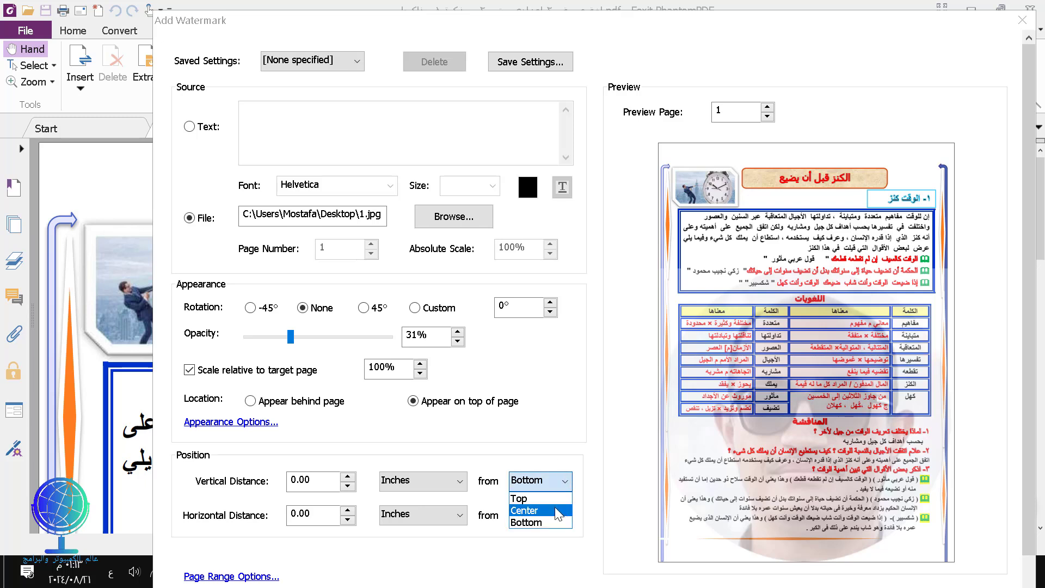
click(559, 512)
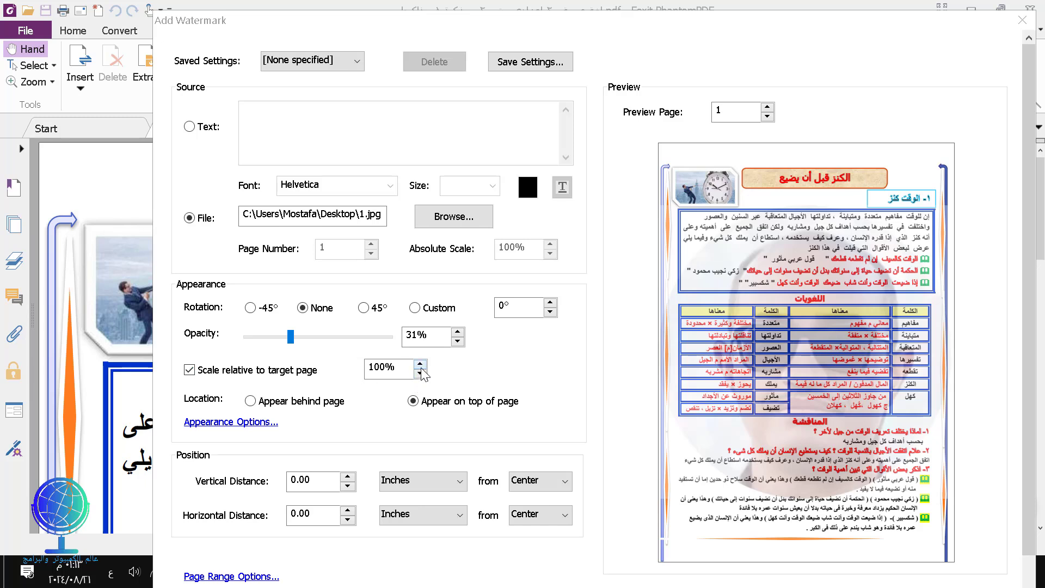
Step: Set the image watermark's scale relative to the target page to 64%
drag(422, 376, 421, 364)
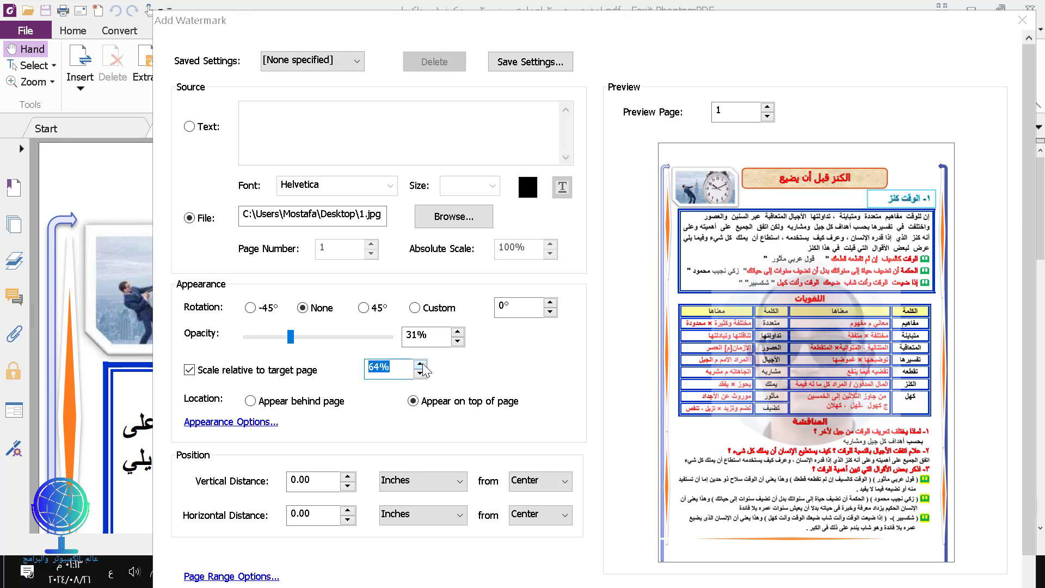
Step: Try rotating the image watermark to -45° and 45°, and return its rotation to None
click(250, 308)
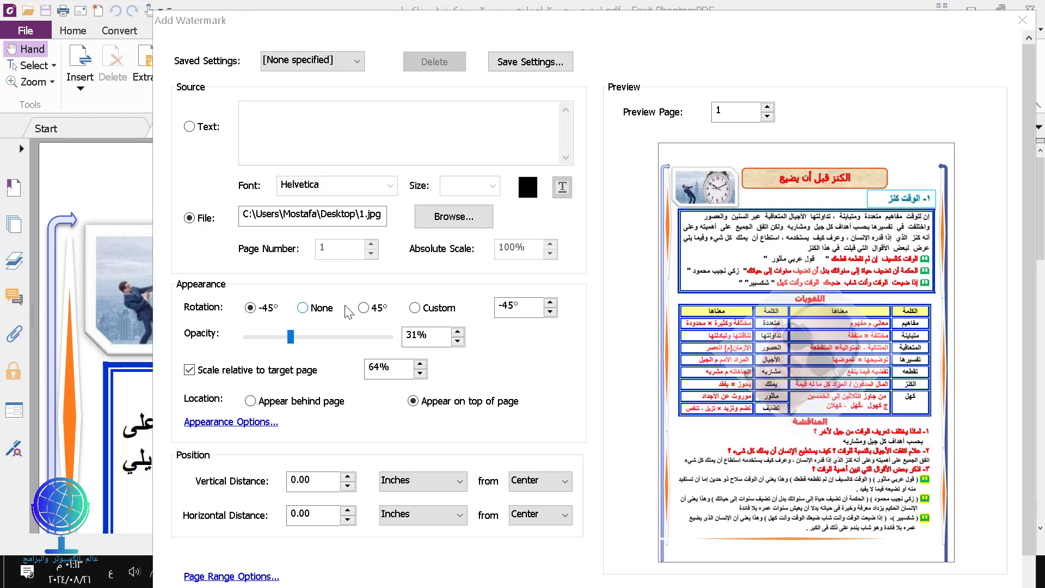
click(318, 310)
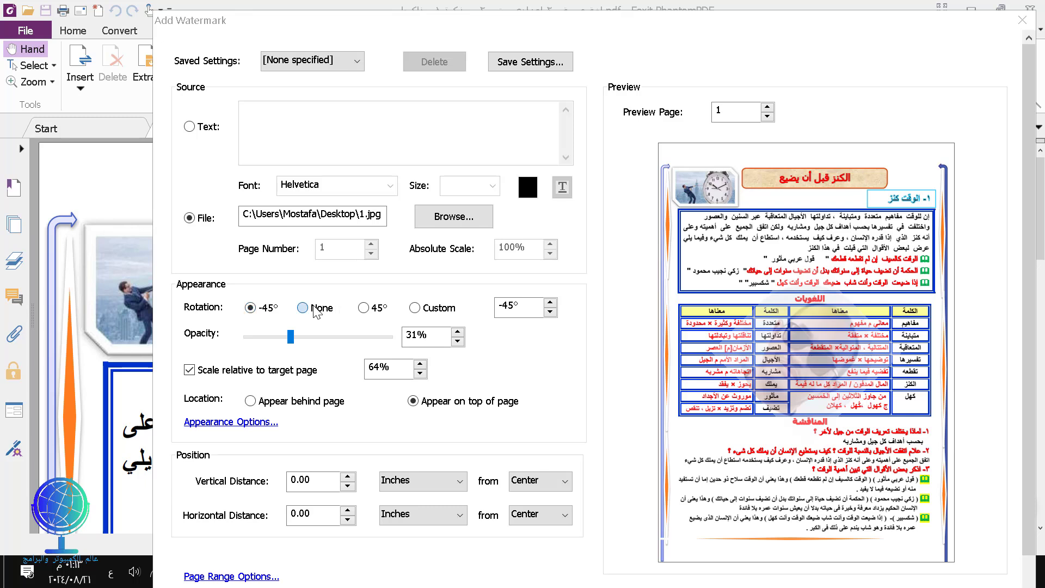
click(364, 308)
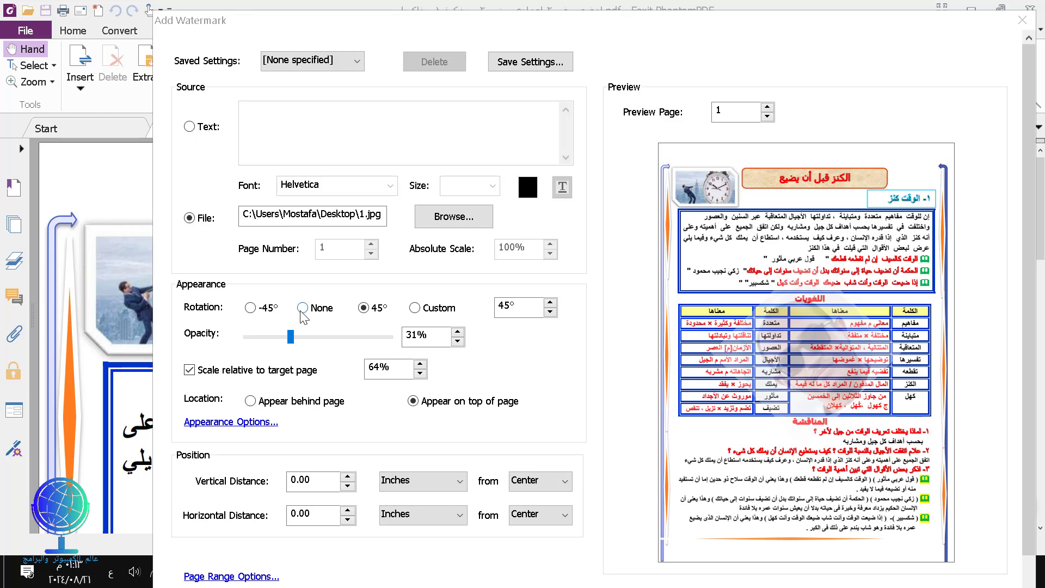
click(308, 314)
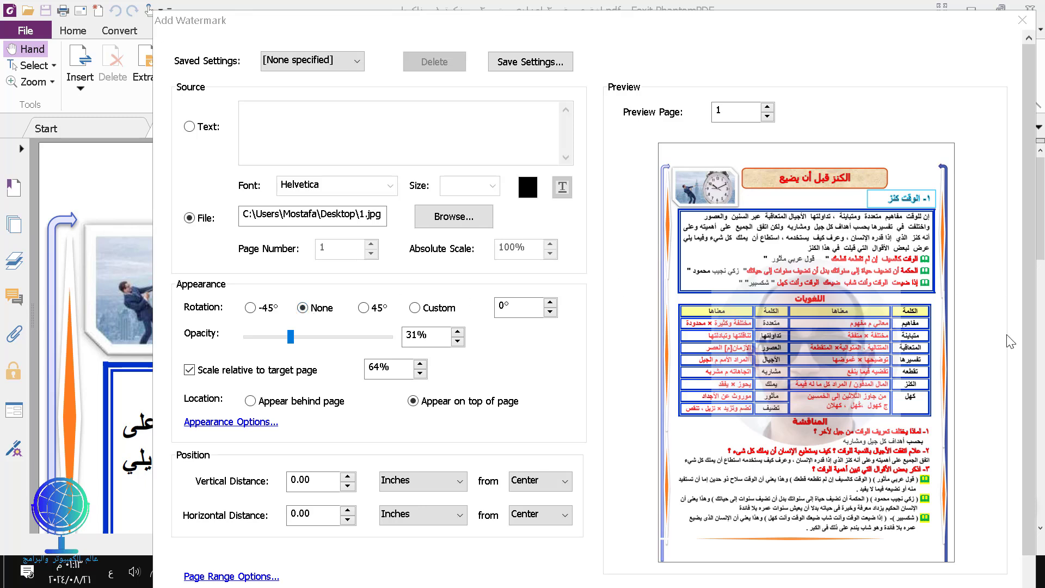
Step: Apply the image watermark to the PDF and close the program, saving the changes to the document
scroll(1033, 287, down, 3)
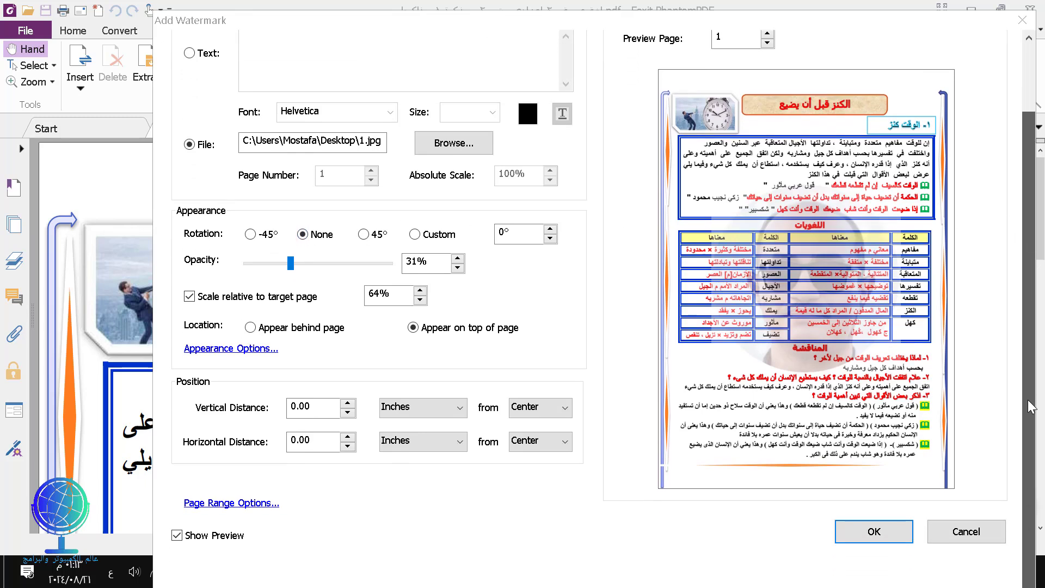
click(873, 532)
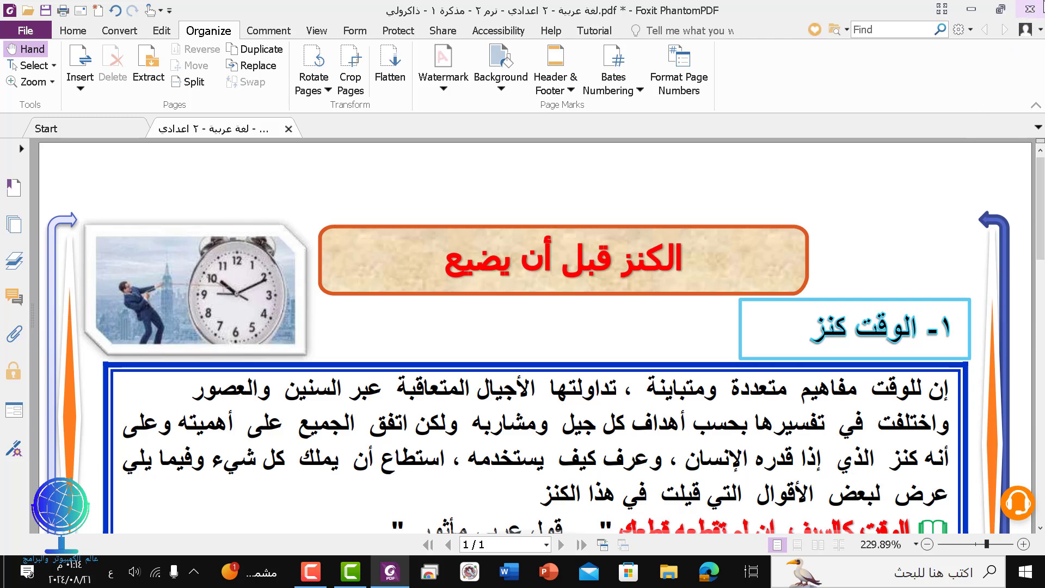
click(1040, 8)
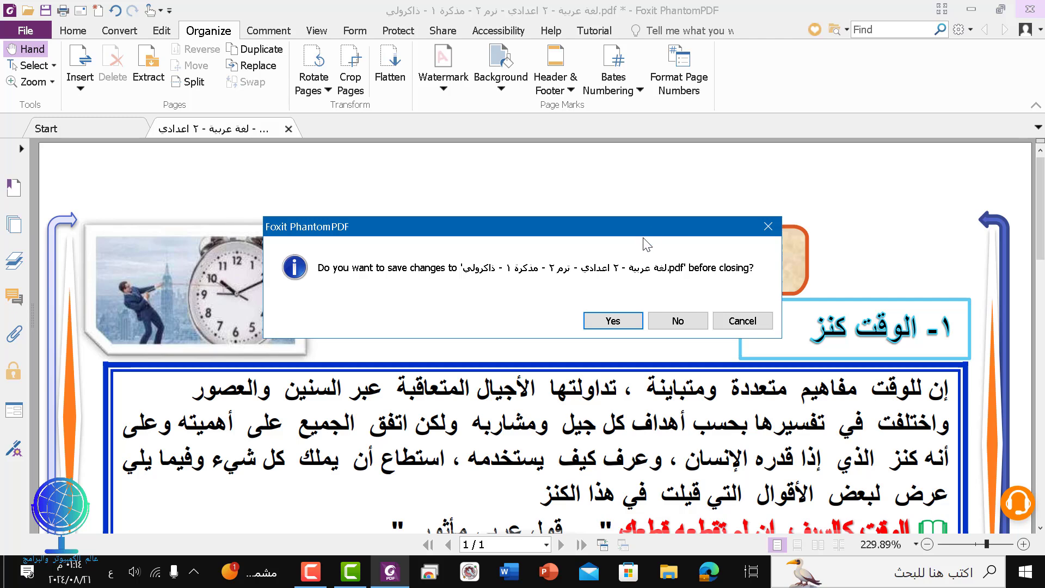
click(612, 321)
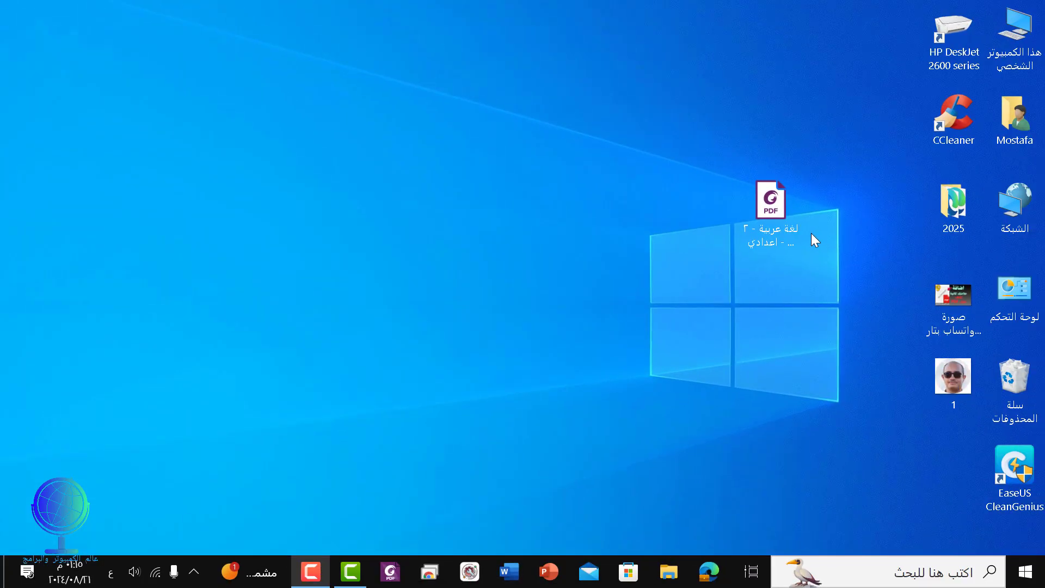
Step: Reopen the saved PDF from the desktop and examine the image watermark down the page
click(774, 211)
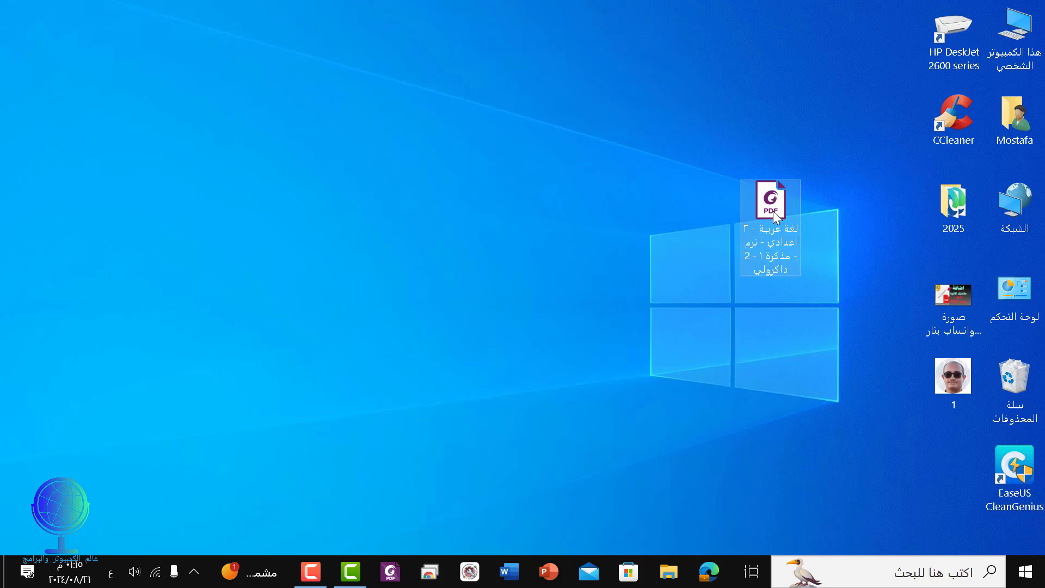
double_click(773, 212)
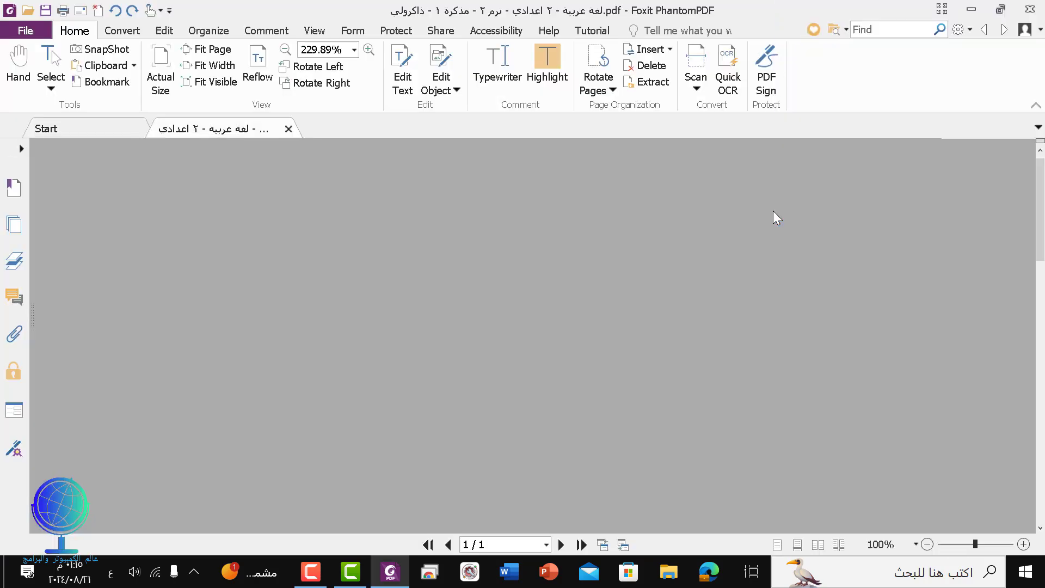
scroll(763, 253, down, 5)
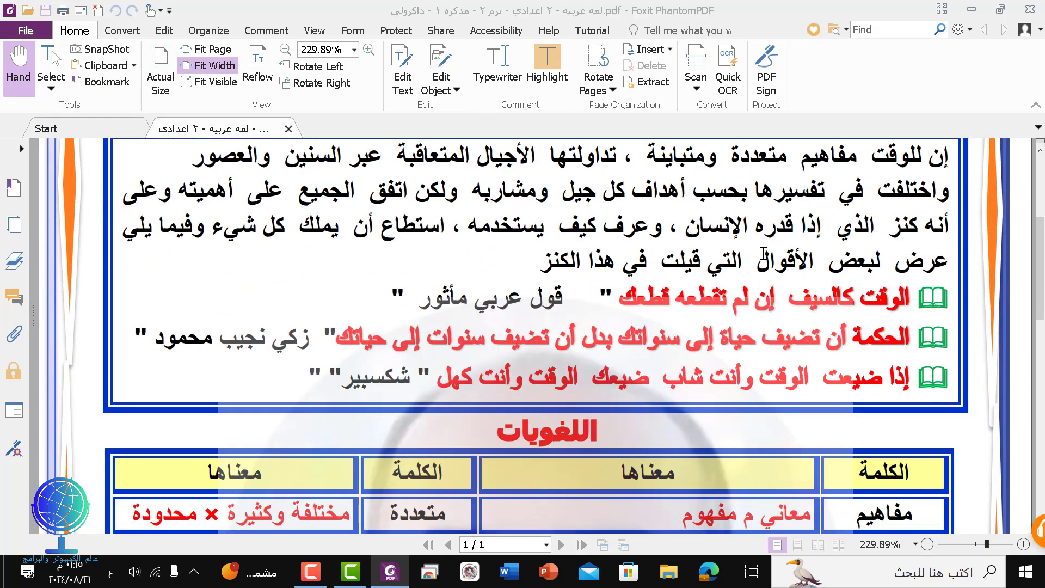
scroll(764, 253, down, 10)
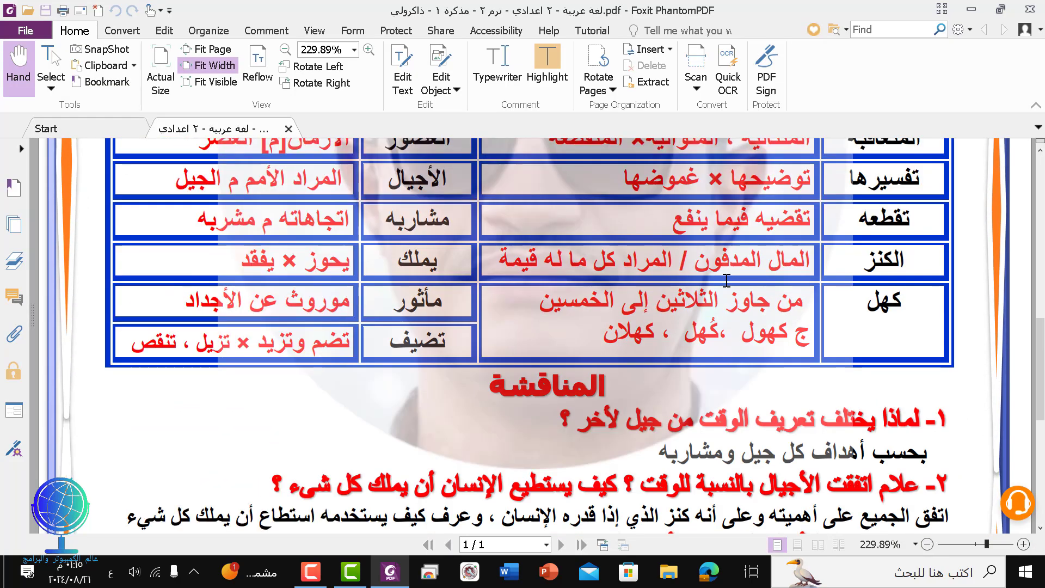